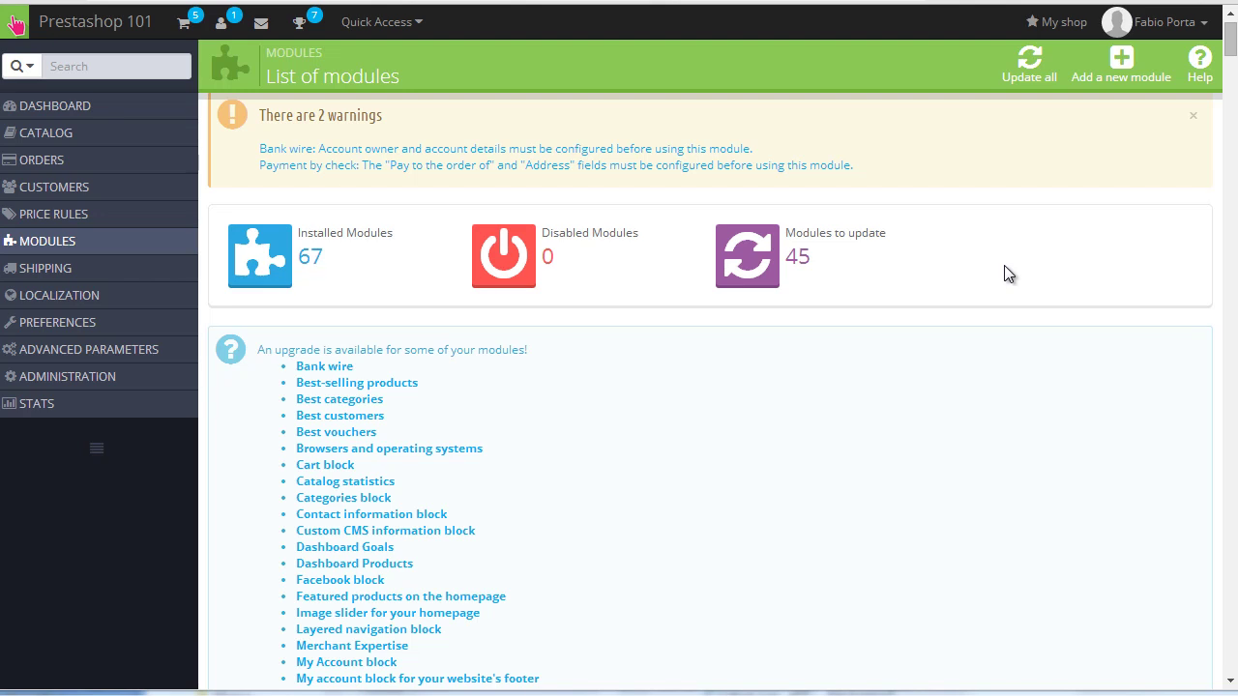
Scroll the Modules page's list of 150 modules down to the 1-Click Upgrade row
scroll(183, 522, "down", 20)
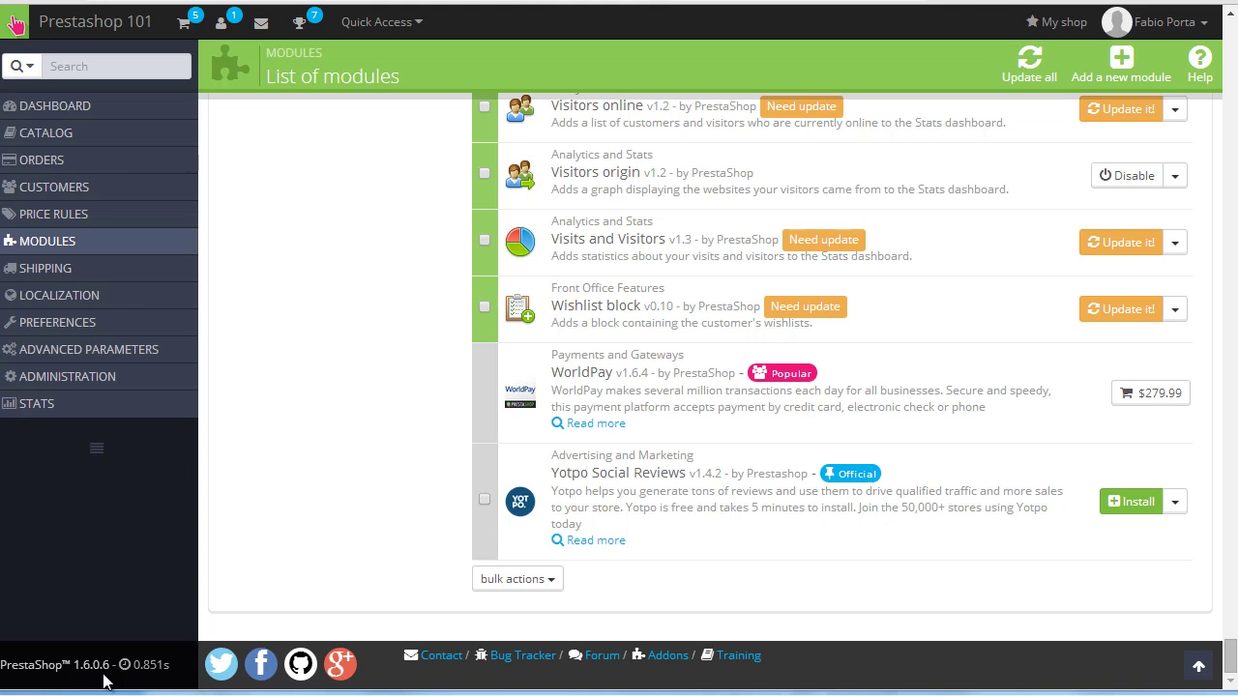
left_click(169, 323)
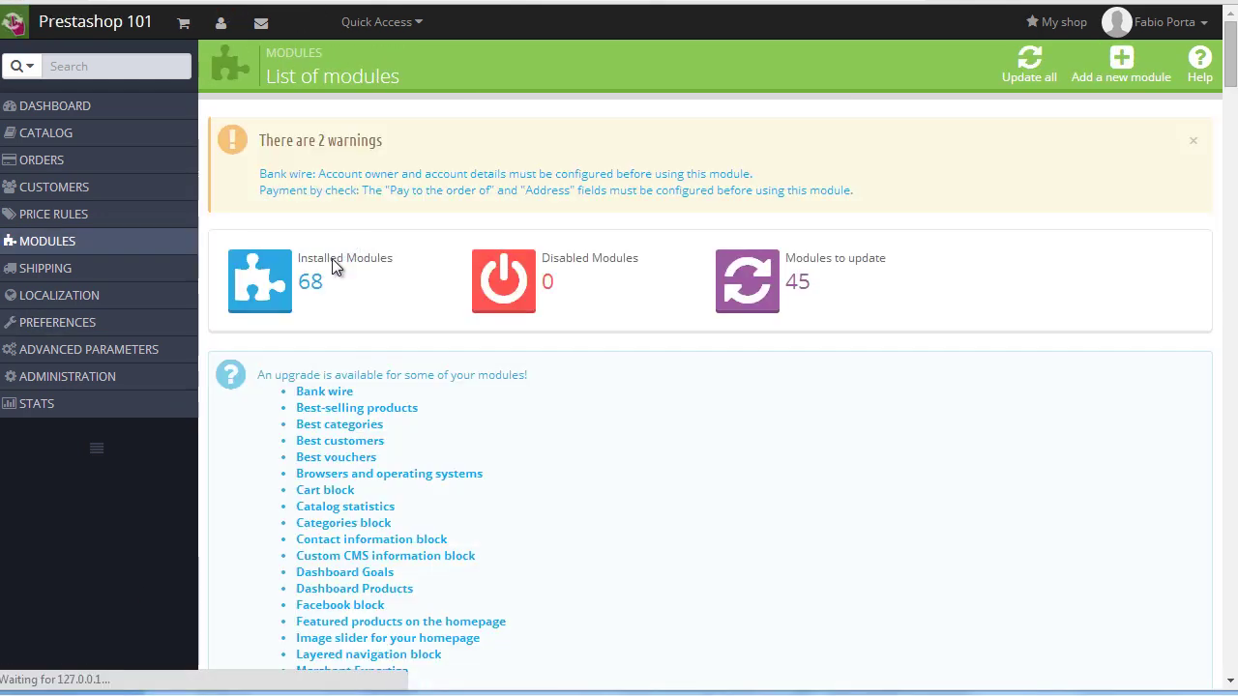
scroll(358, 342, "up", 15)
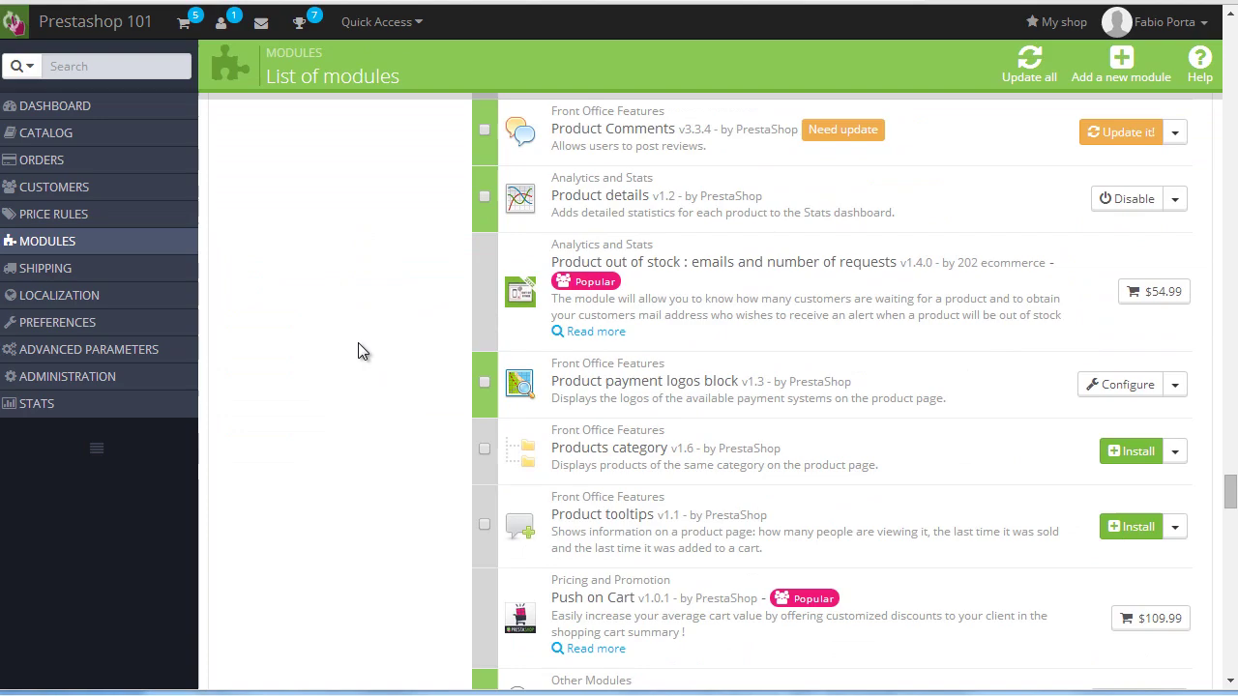
scroll(356, 345, "up", 15)
scroll(378, 345, "down", 7)
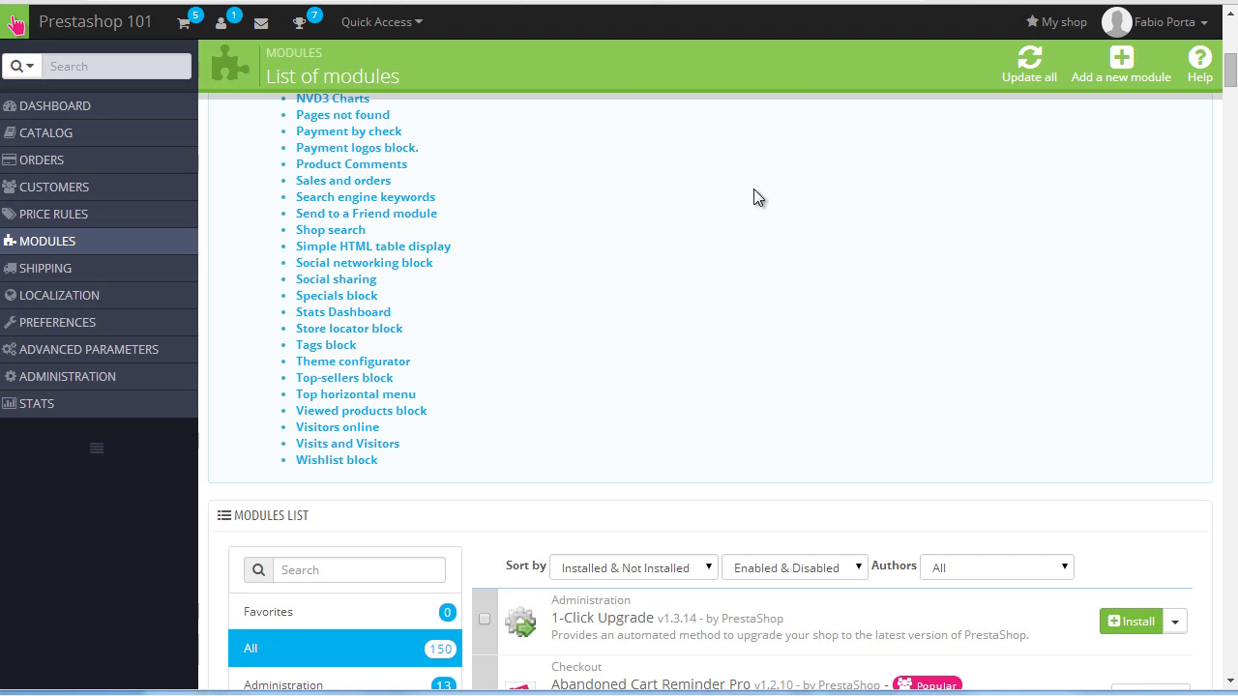
scroll(705, 297, "down", 3)
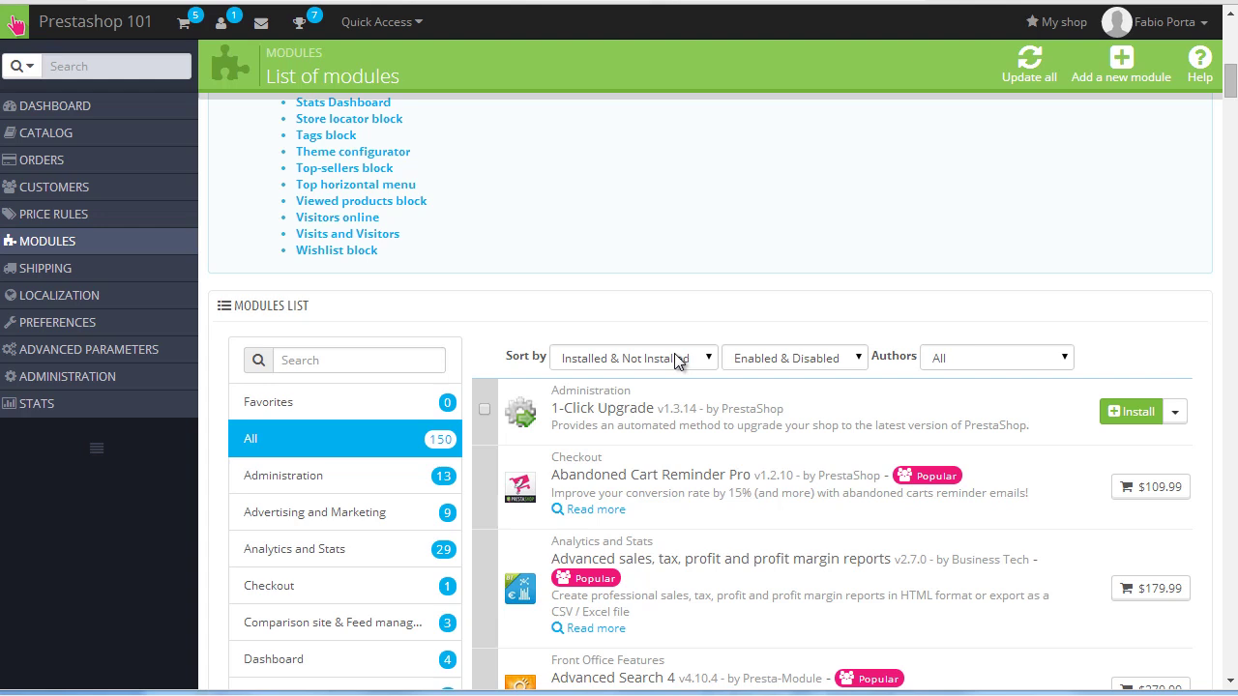
Install the 1-Click Upgrade module and let its upgrade checklist page load
left_click(1129, 416)
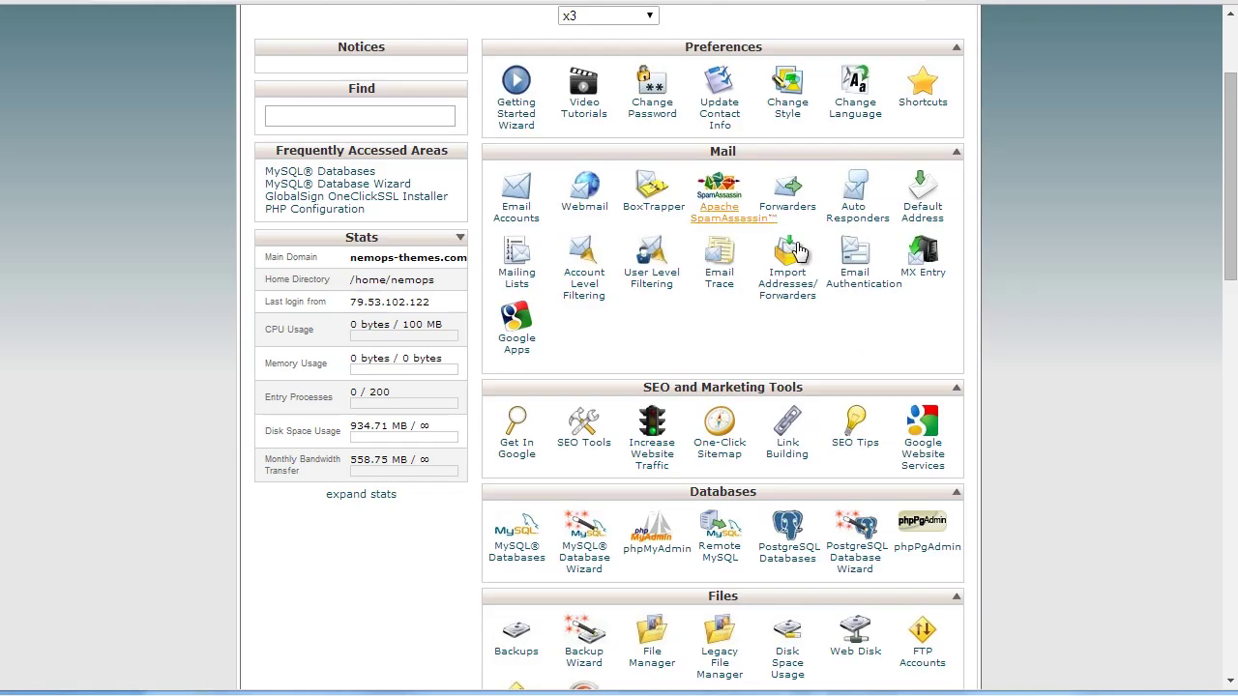
Scroll through the pre-upgrade checklist, where maintenance mode and caching still fail
scroll(699, 253, "down", 3)
scroll(699, 253, "down", 1)
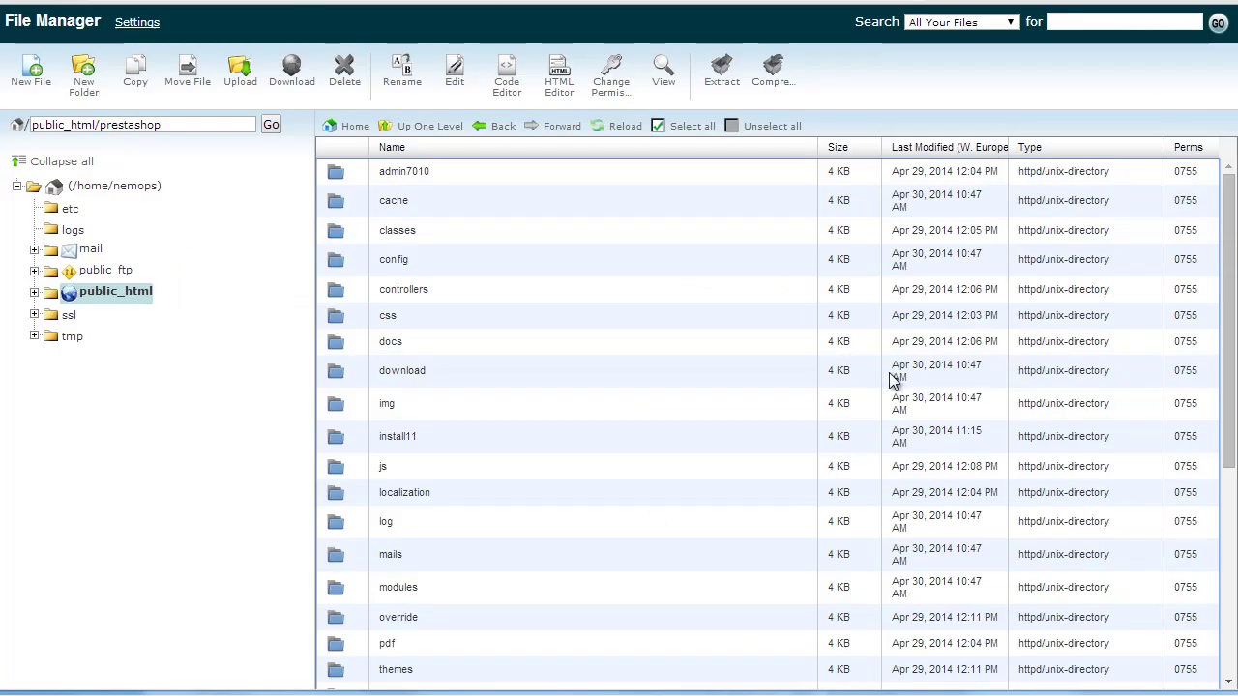
scroll(676, 263, "down", 4)
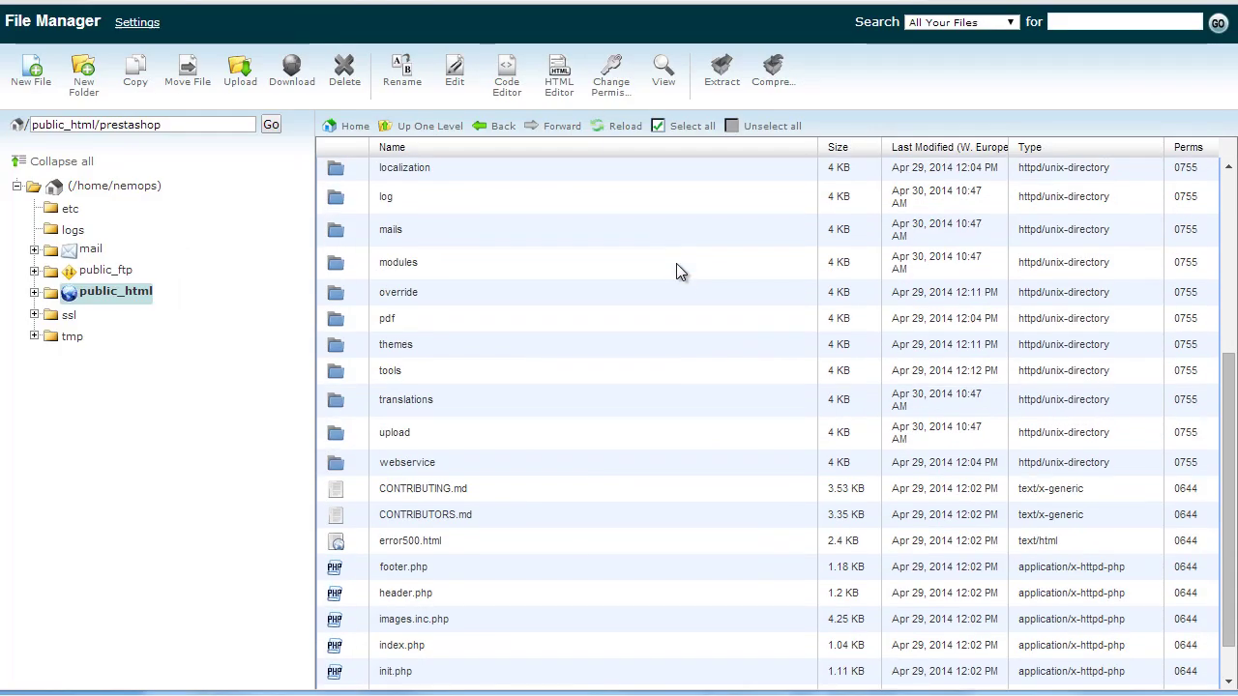
scroll(690, 284, "up", 4)
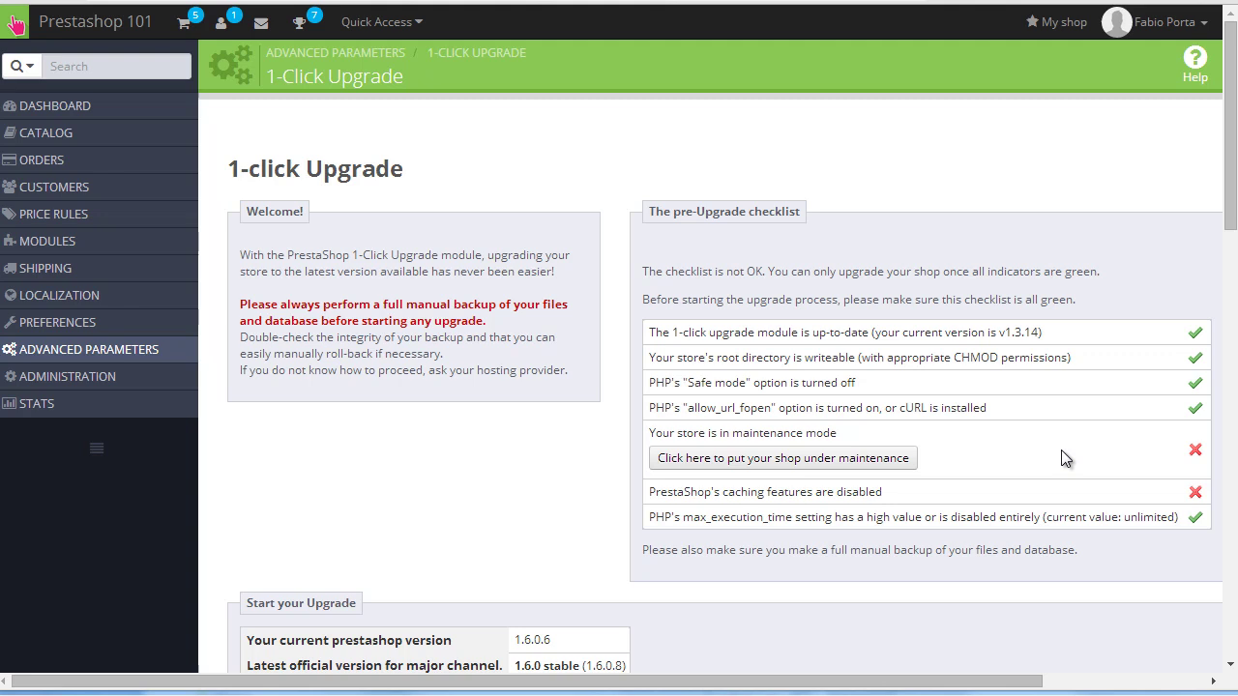
Put the shop under maintenance using the checklist's maintenance link
left_click(820, 464)
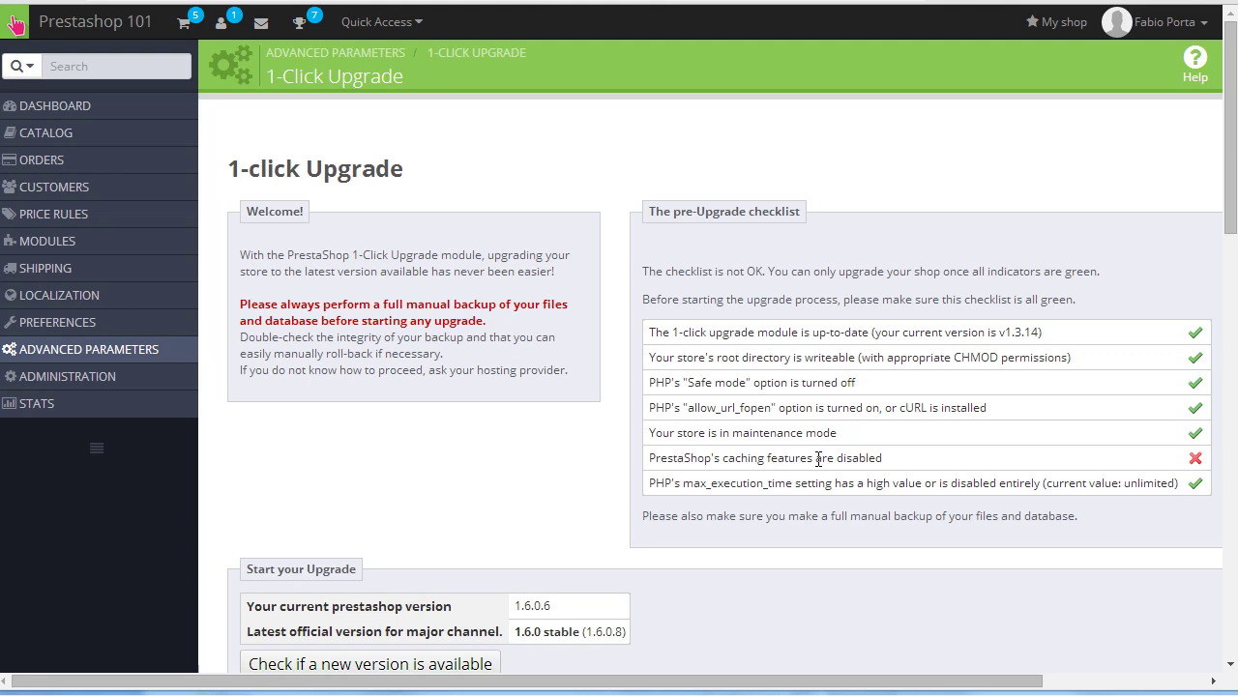
Set Use cache to No under Advanced Parameters > Performance and save
mouse_move(117, 337)
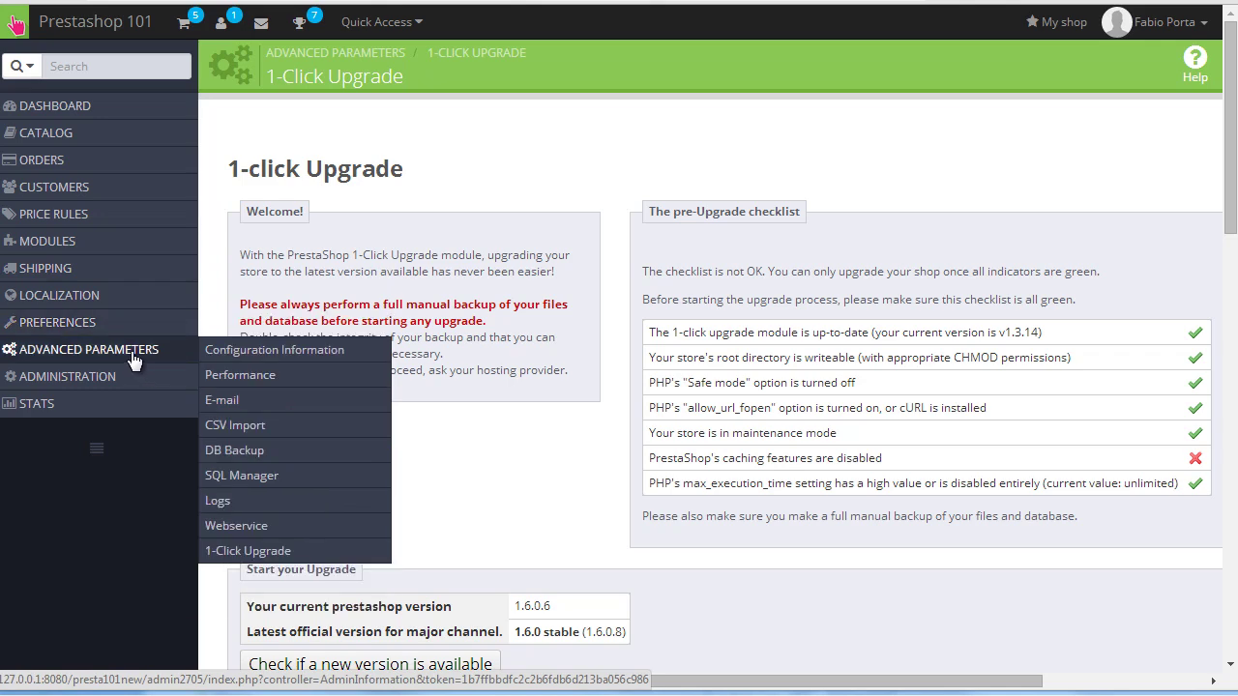
left_click(242, 381)
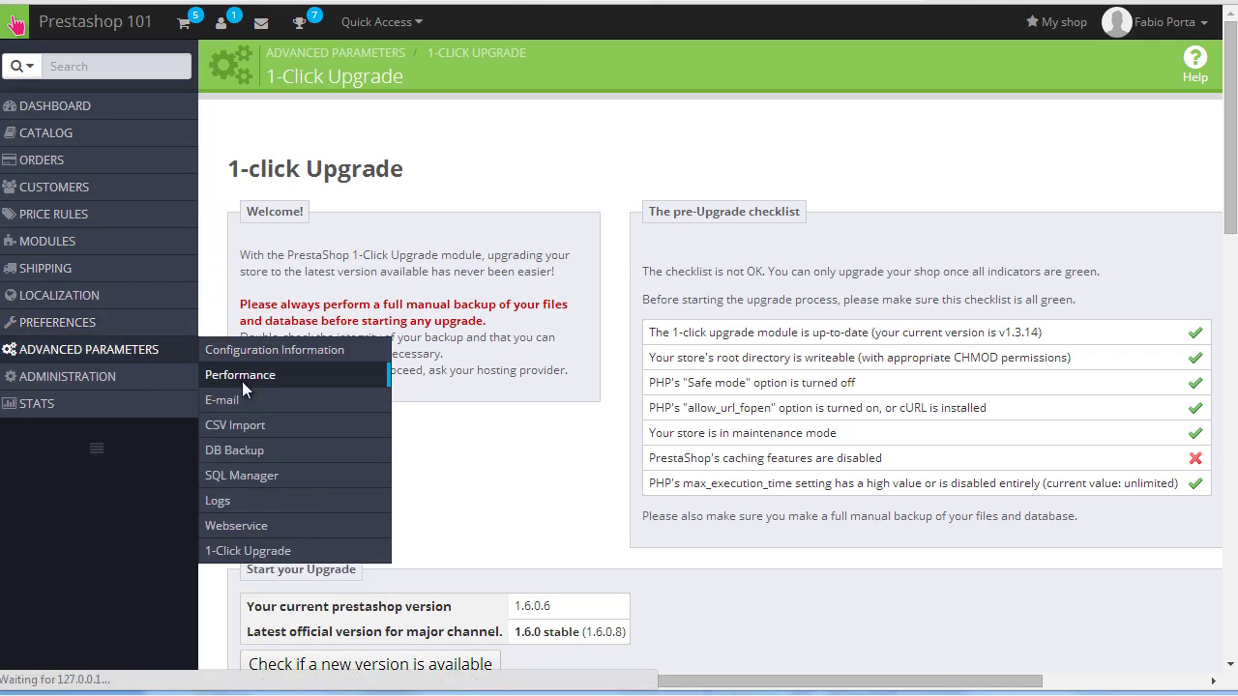
scroll(419, 351, "down", 1)
scroll(426, 350, "down", 10)
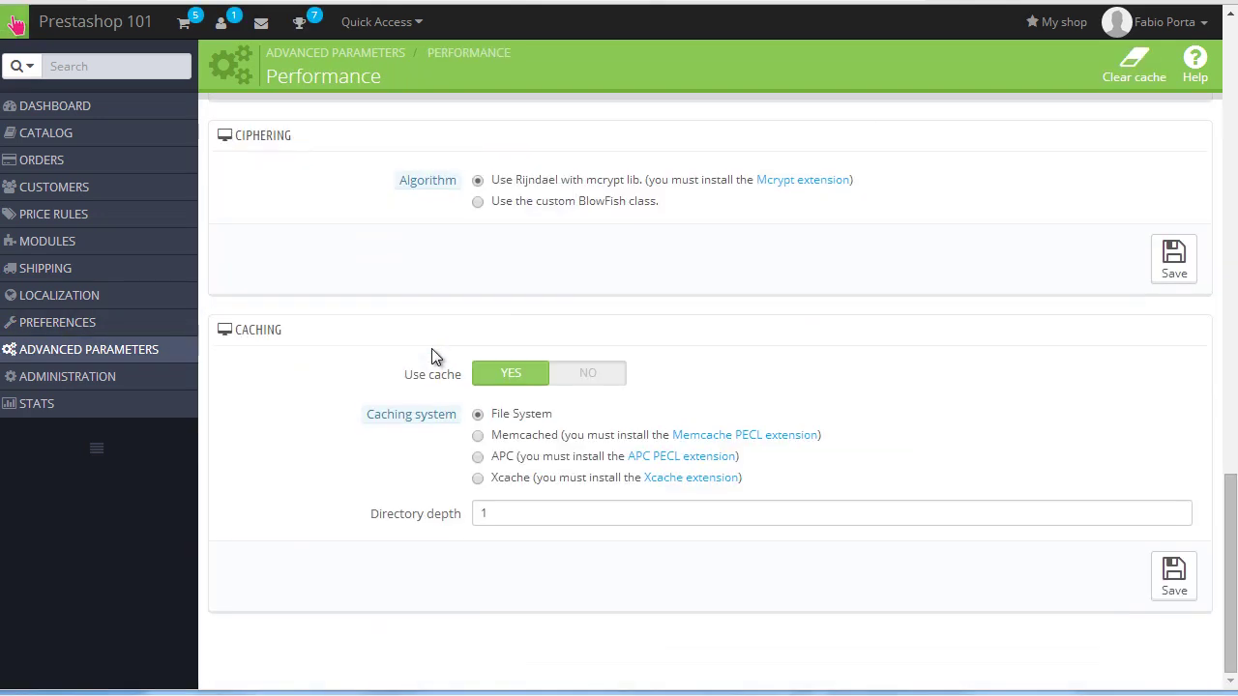
left_click(571, 380)
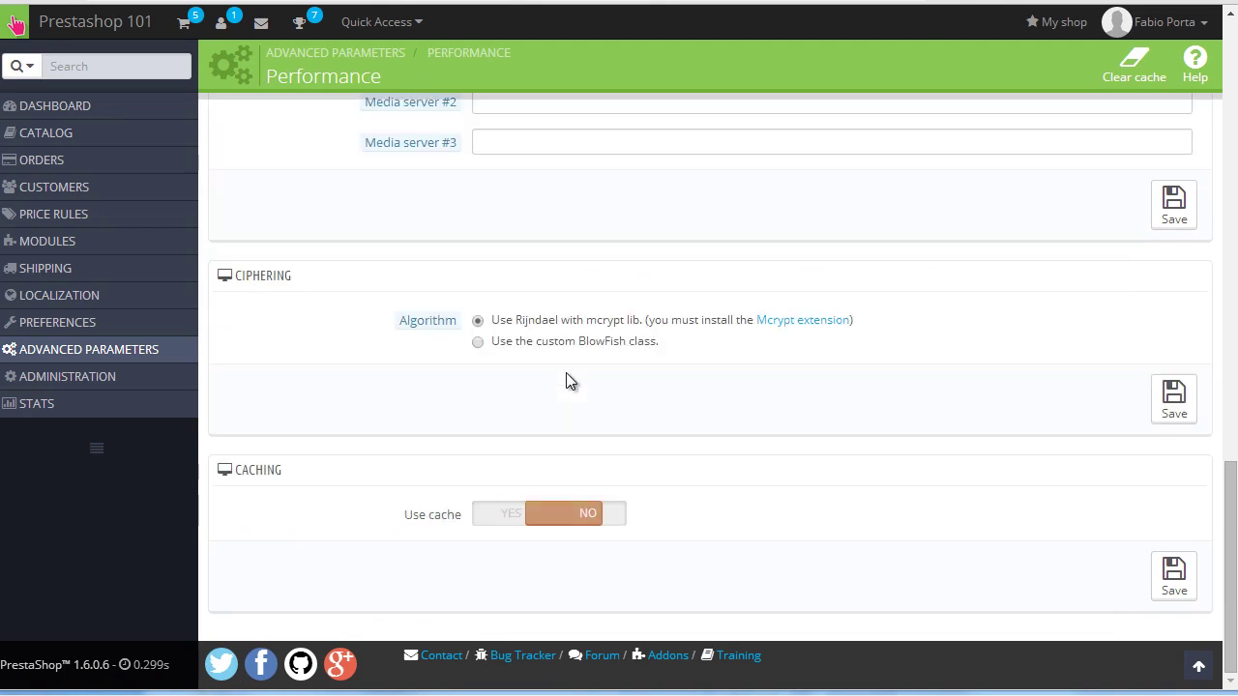
left_click(1182, 586)
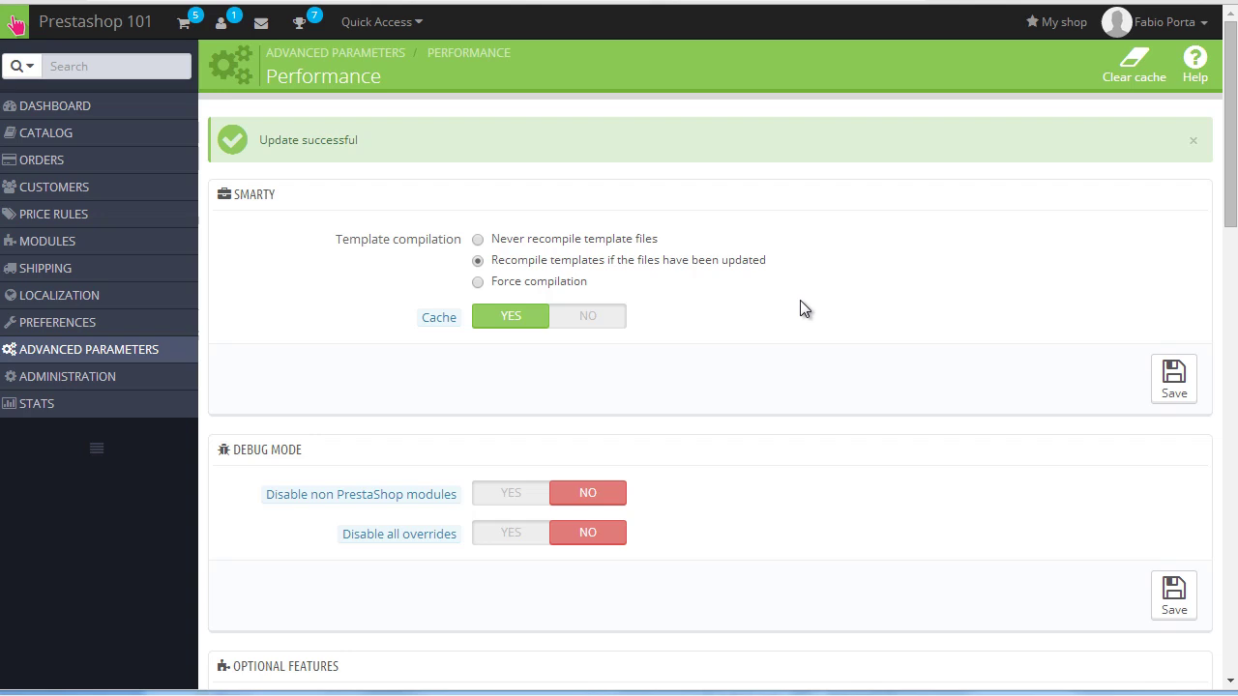
Return to Advanced Parameters > 1-Click Upgrade and scroll to the Start your Upgrade section
mouse_move(139, 350)
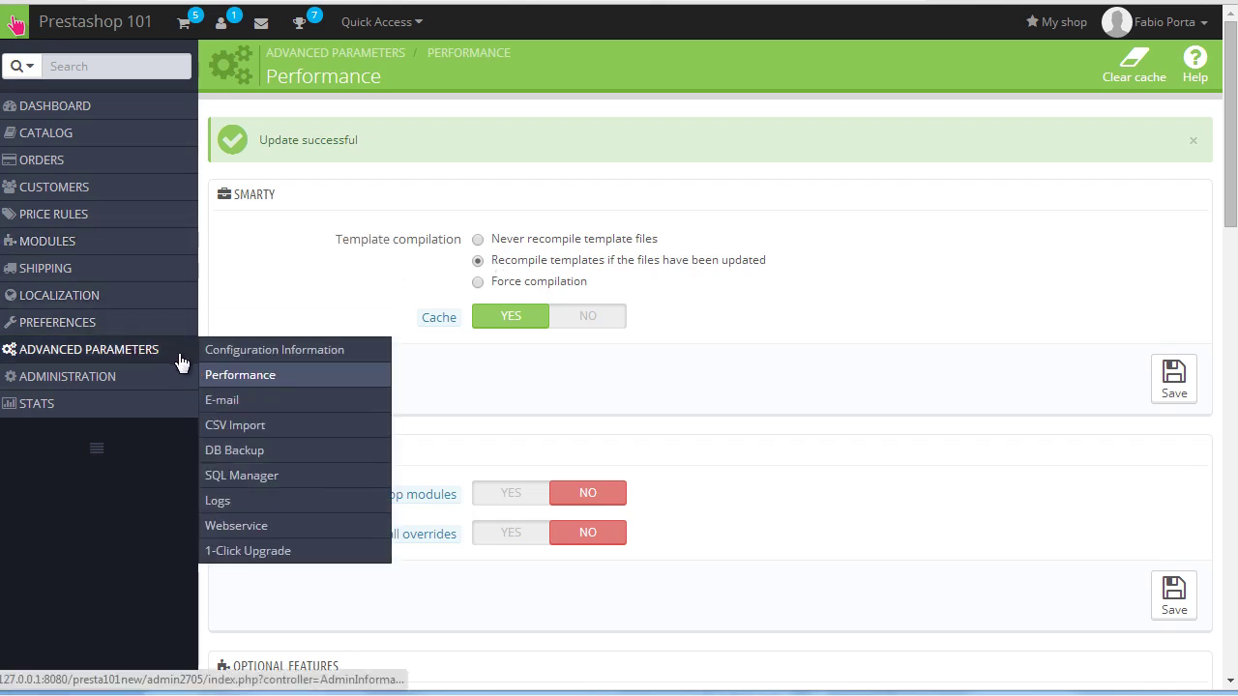
left_click(280, 550)
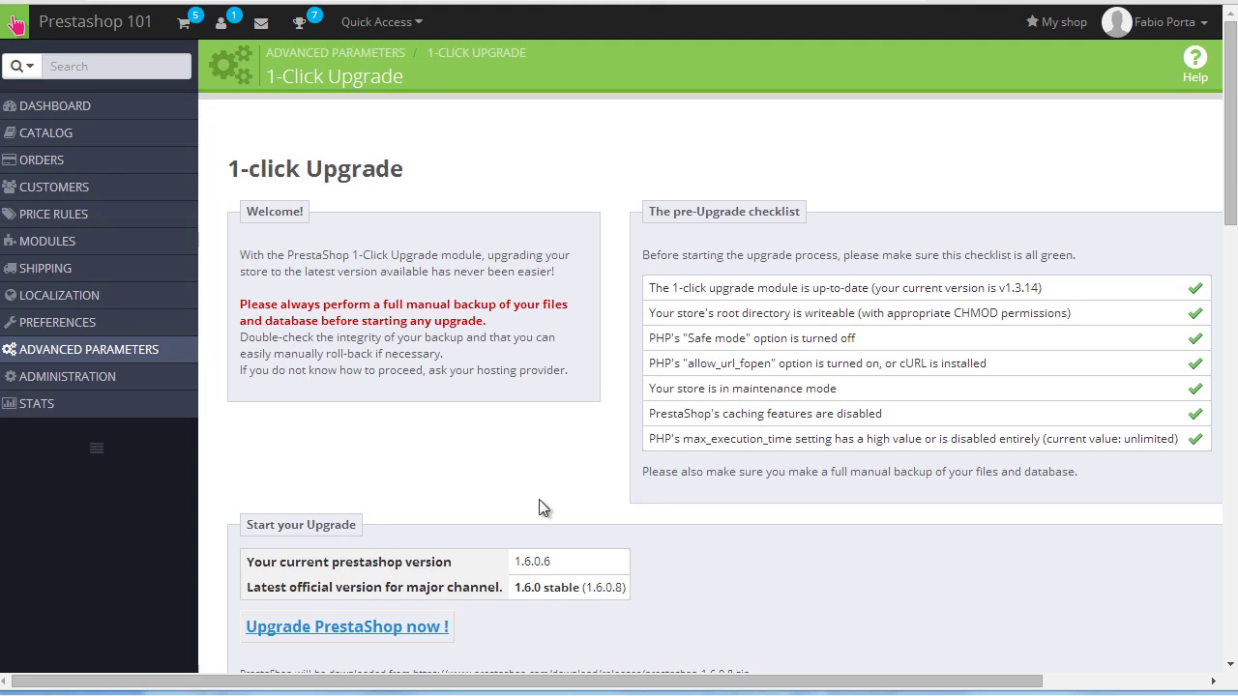
scroll(834, 573, "down", 5)
scroll(880, 448, "up", 2)
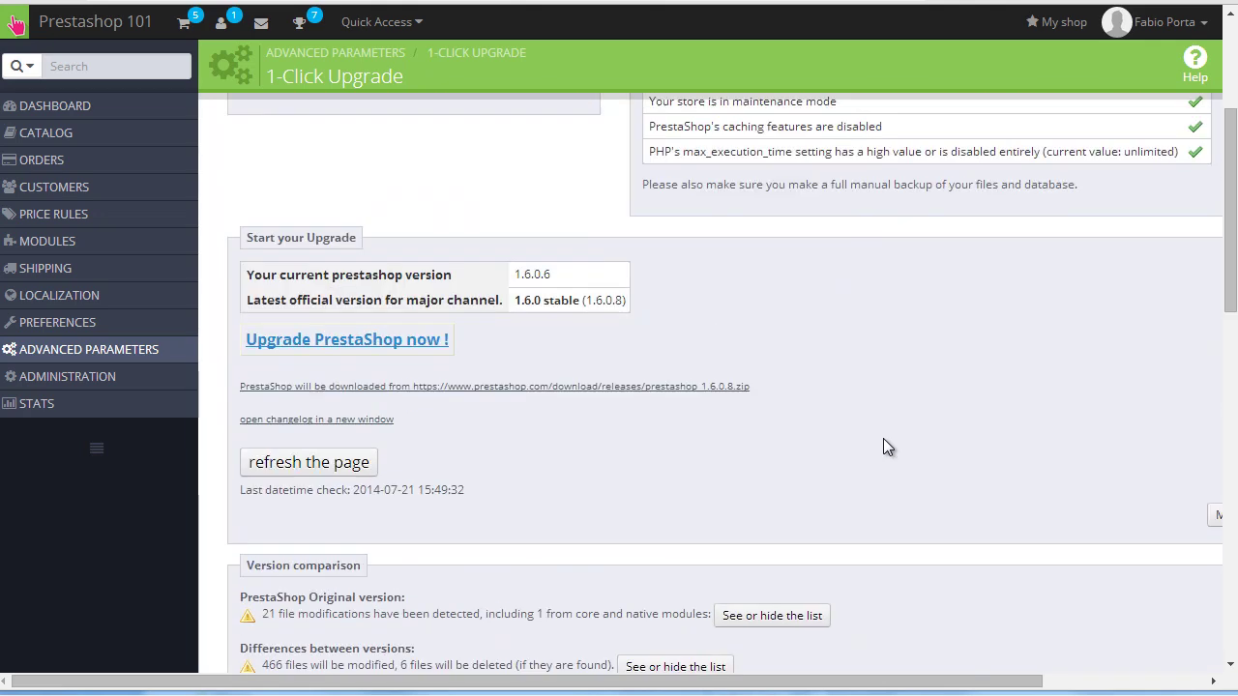
scroll(1027, 633, "down", 2)
left_click_drag(1017, 683, 1181, 692)
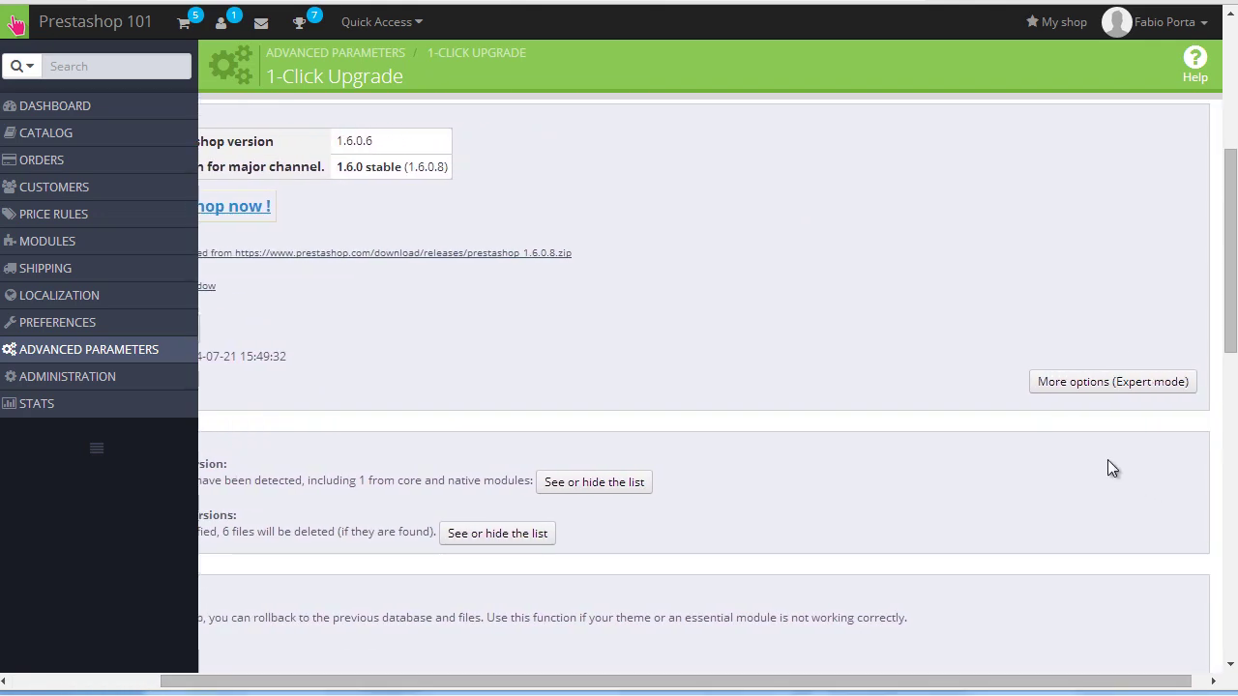
Reveal the More options (Expert mode) upgrade settings
left_click(1083, 385)
left_click_drag(934, 683, 784, 683)
scroll(875, 442, "down", 1)
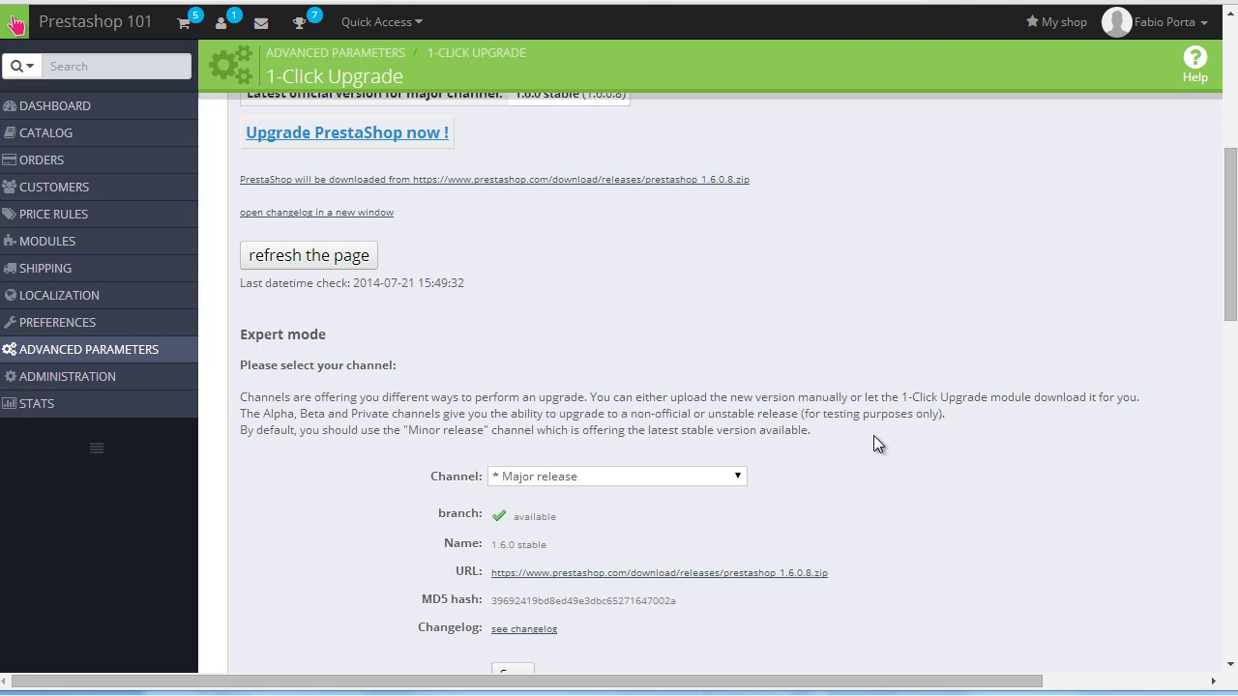
scroll(746, 394, "down", 2)
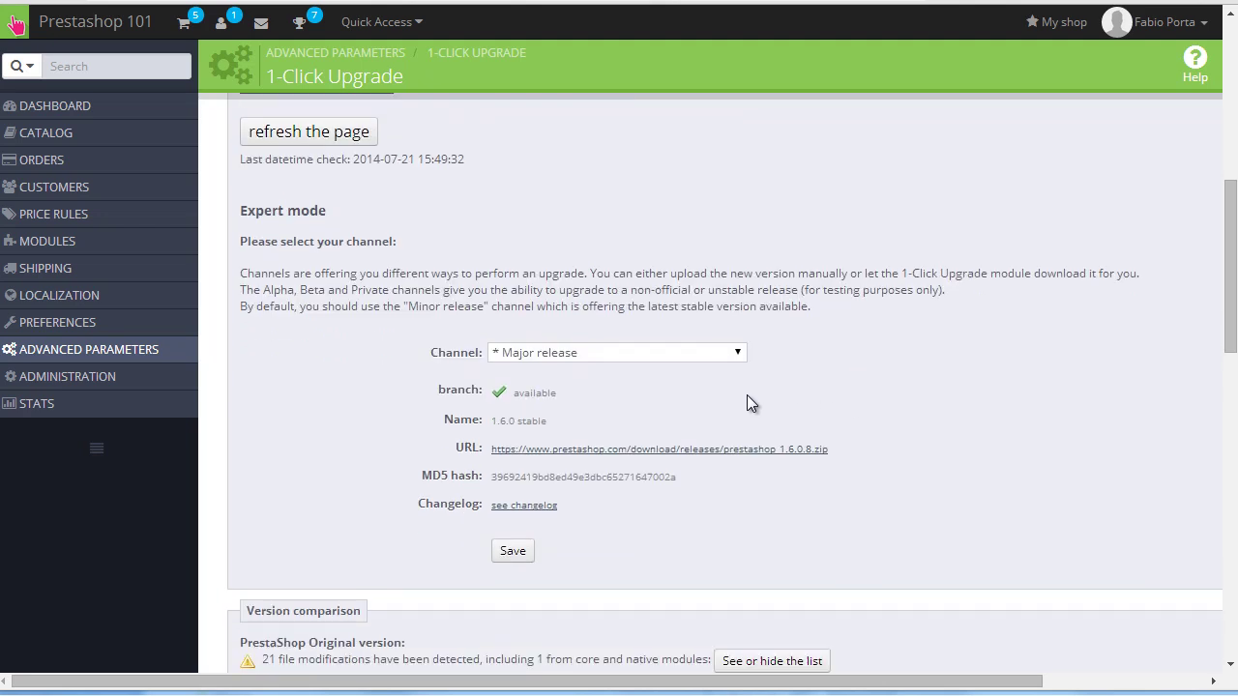
Try Local archive as the upgrade channel, then set it back to Major release
left_click(688, 354)
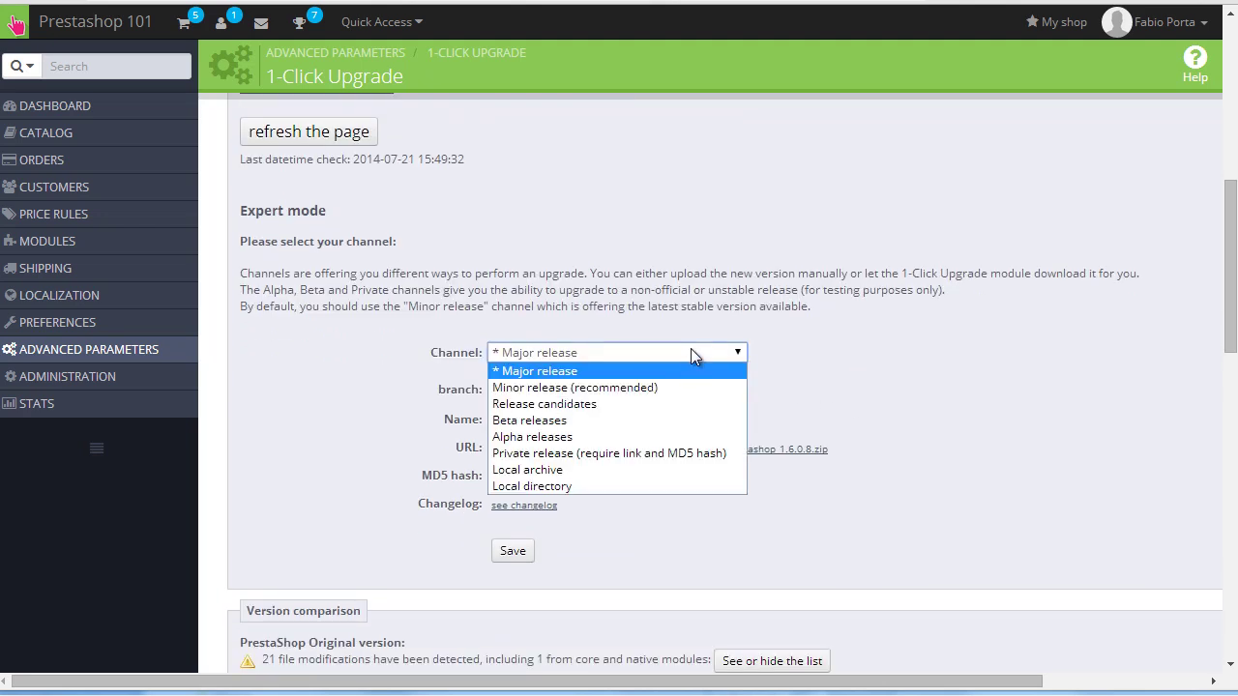
key("Escape")
left_click(593, 466)
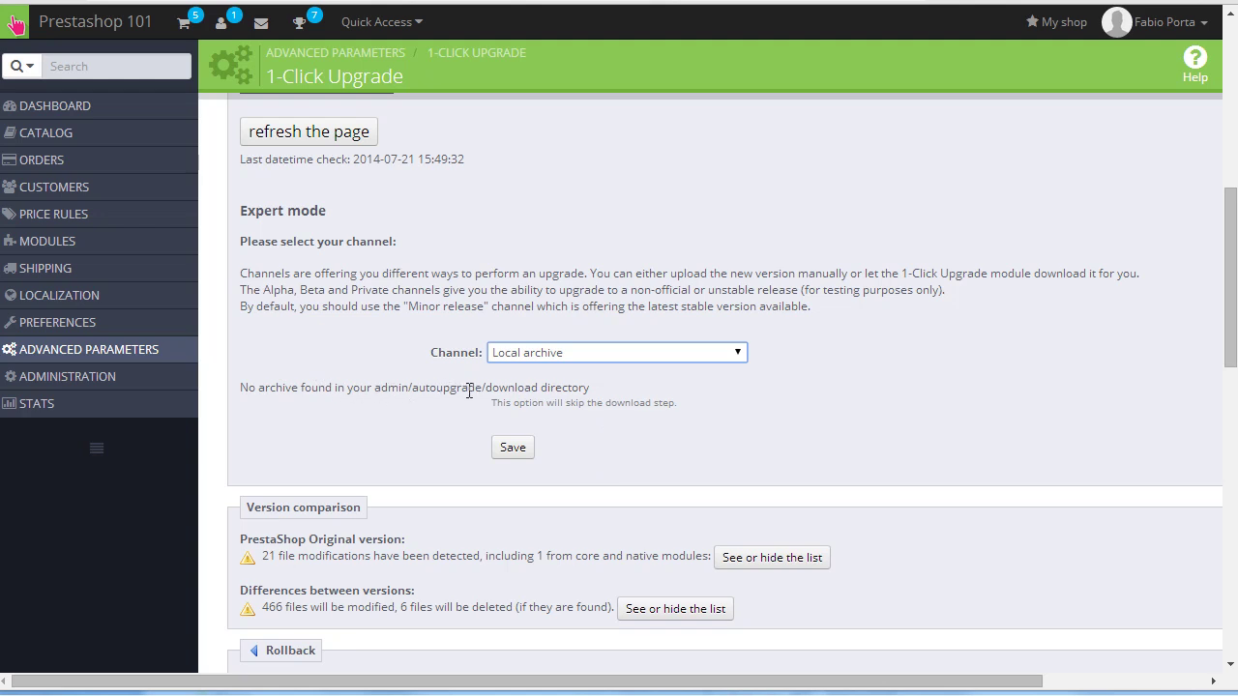
left_click(552, 355)
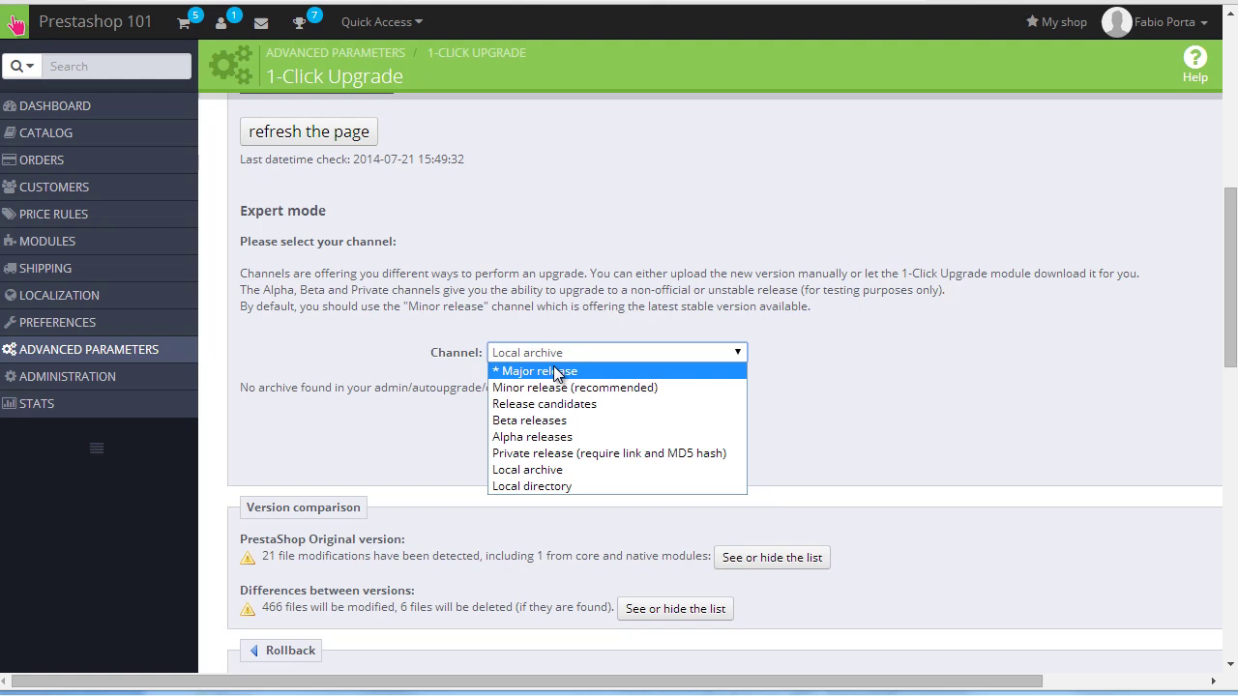
left_click(553, 366)
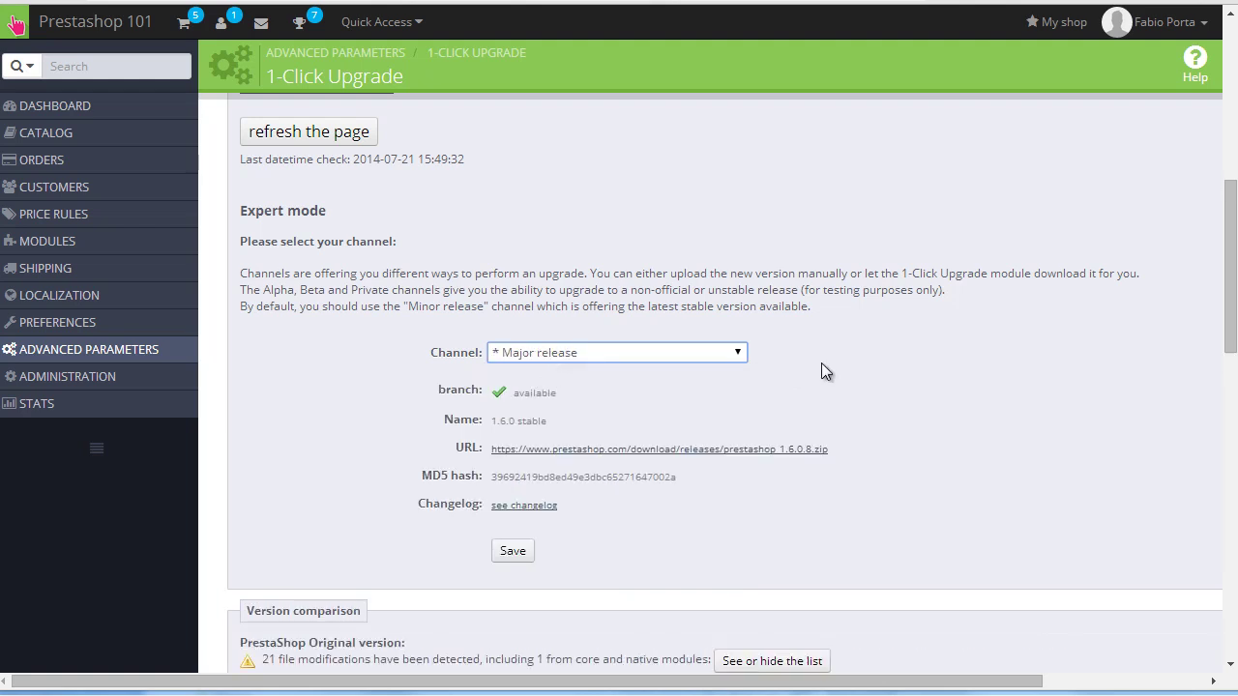
scroll(824, 371, "down", 3)
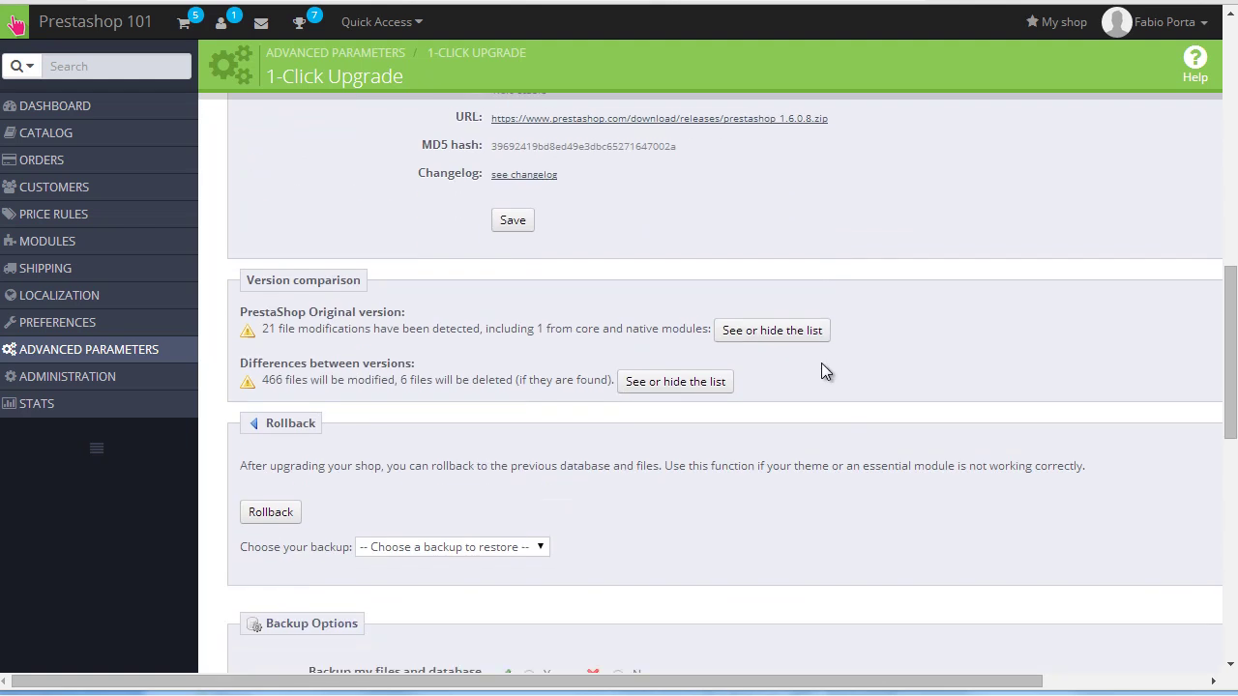
scroll(820, 368, "down", 2)
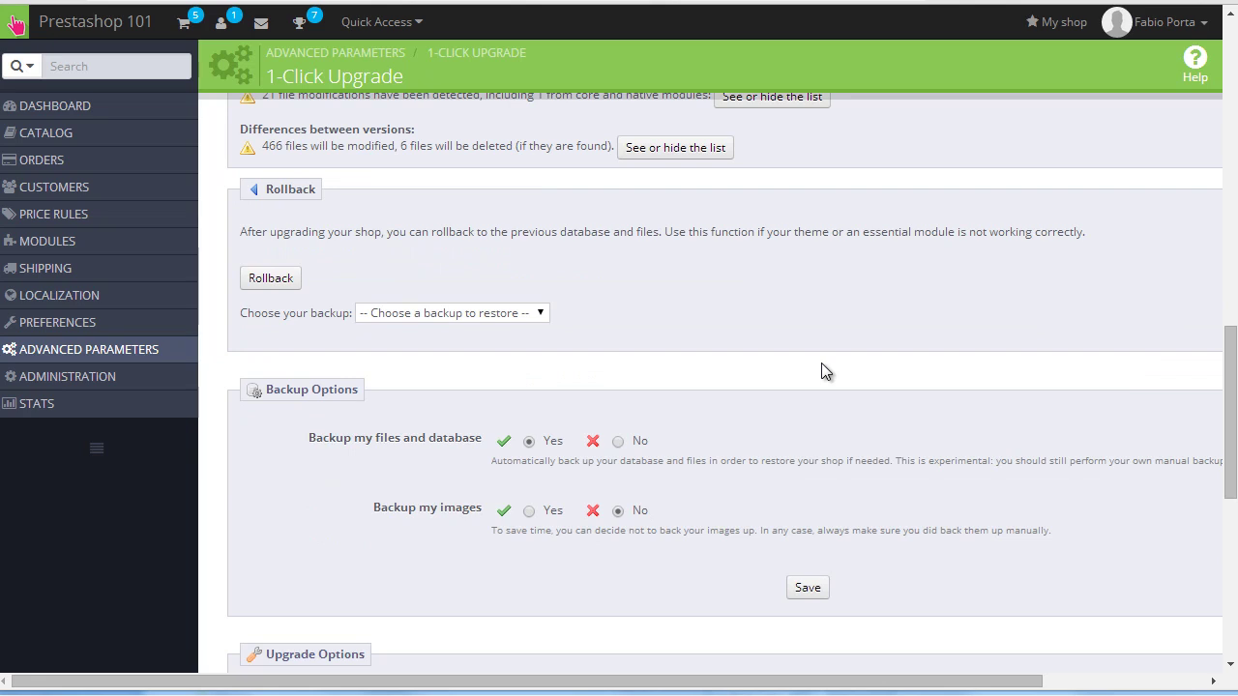
scroll(781, 364, "down", 2)
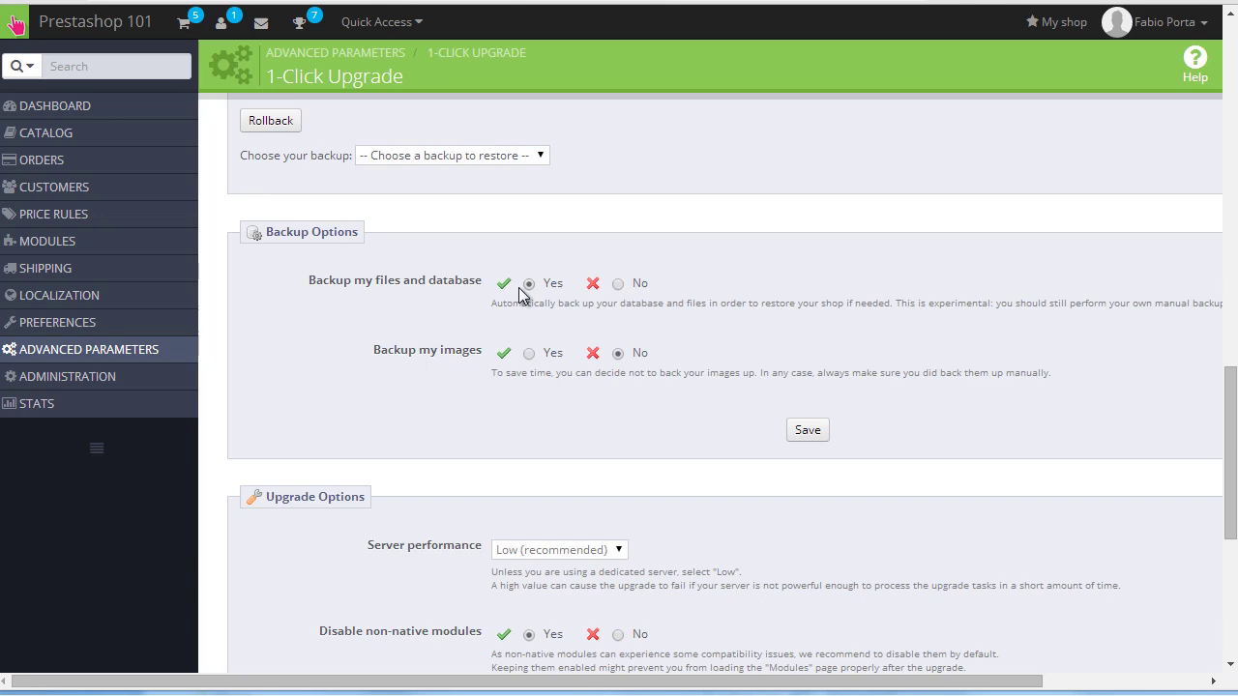
scroll(518, 295, "down", 4)
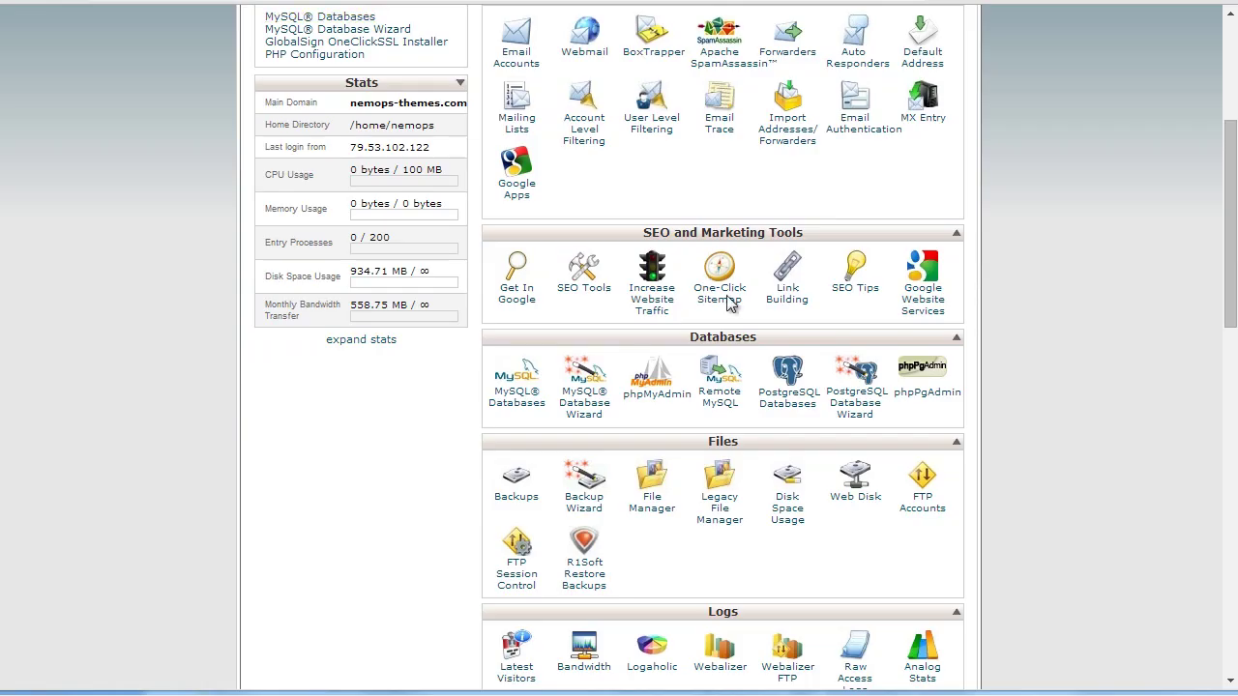
scroll(727, 303, "up", 3)
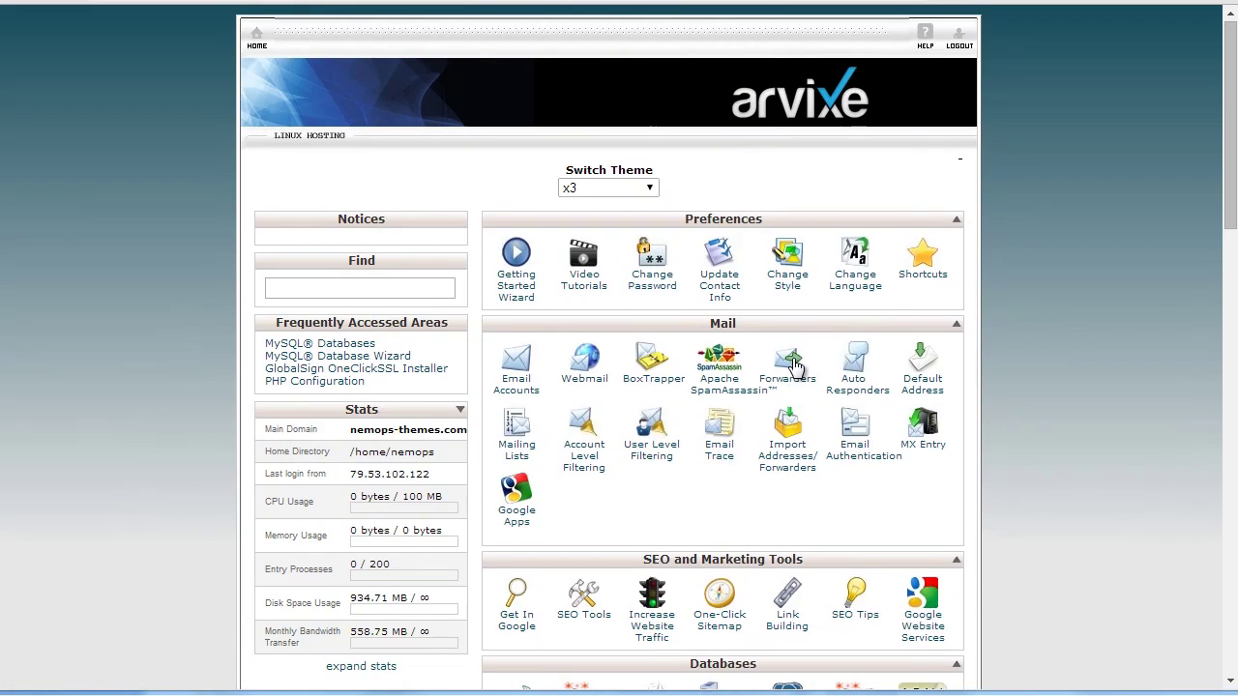
scroll(851, 358, "down", 1)
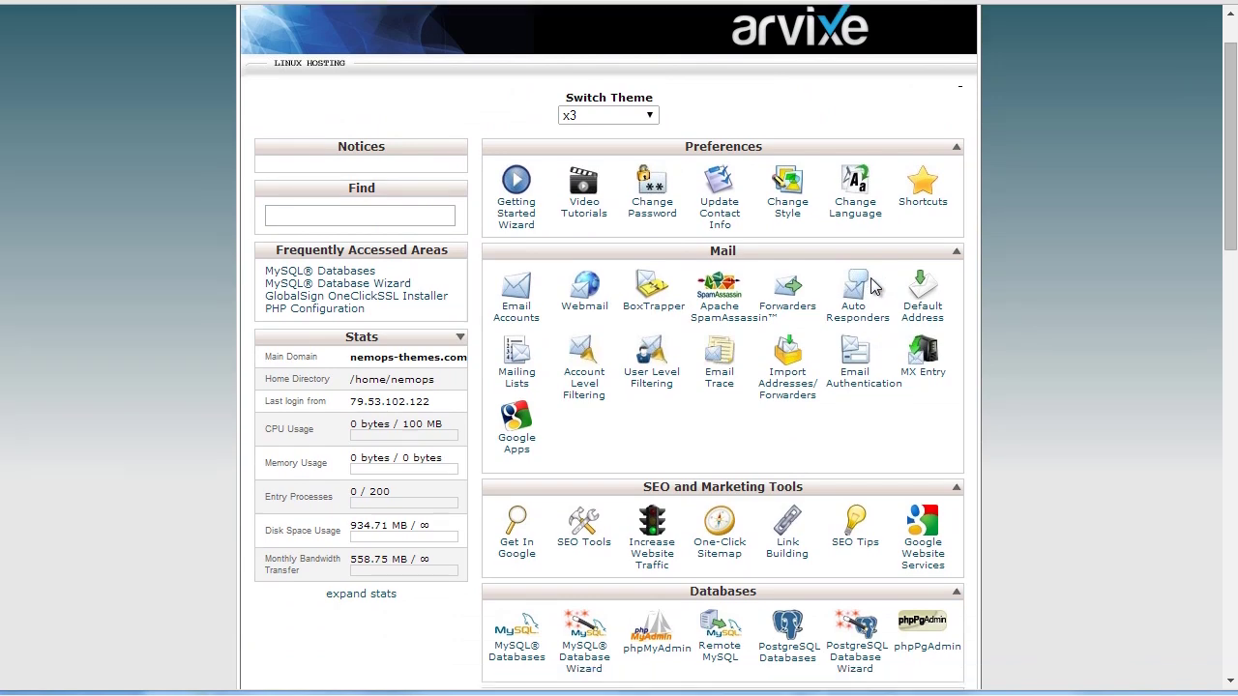
scroll(876, 358, "down", 3)
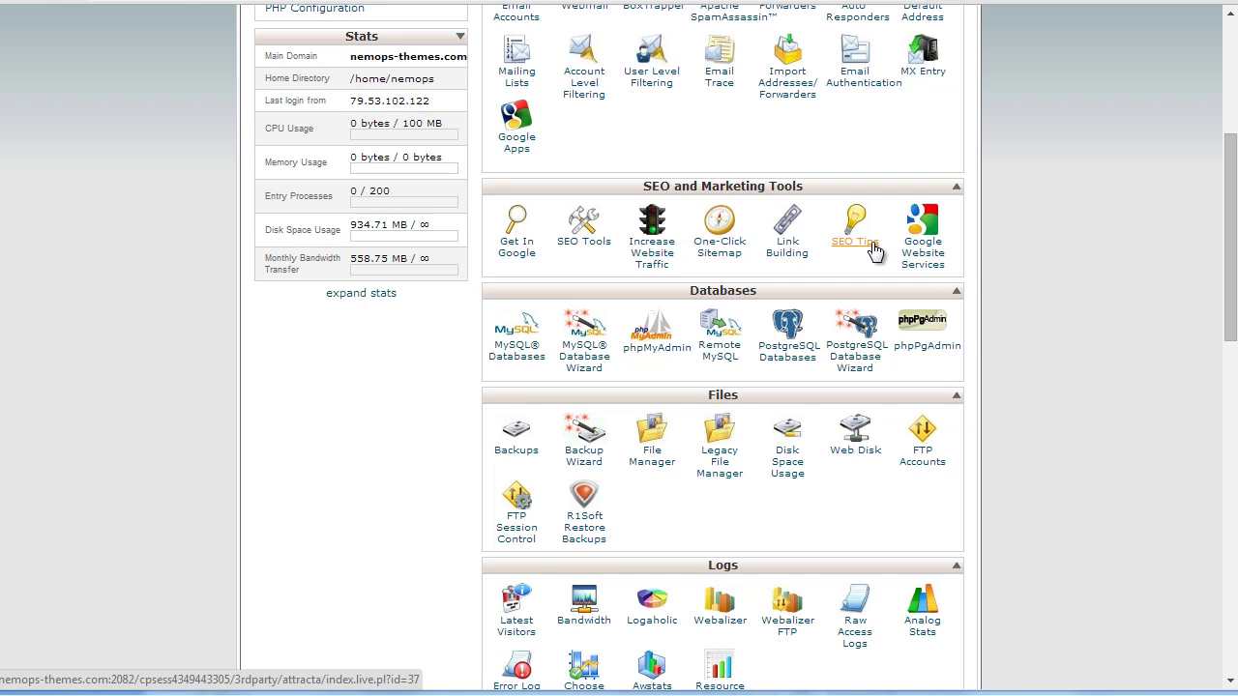
Open cPanel Backups and go to 'Download or Generate a Full Website Backup'
left_click(521, 440)
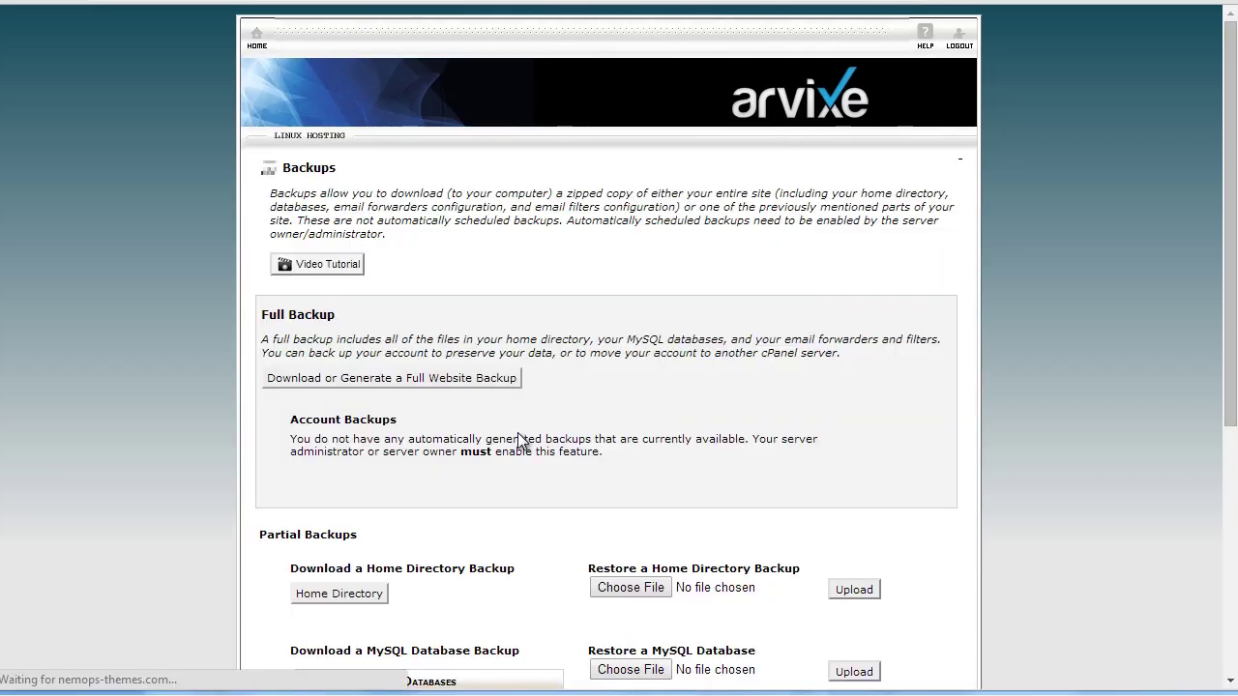
left_click(450, 383)
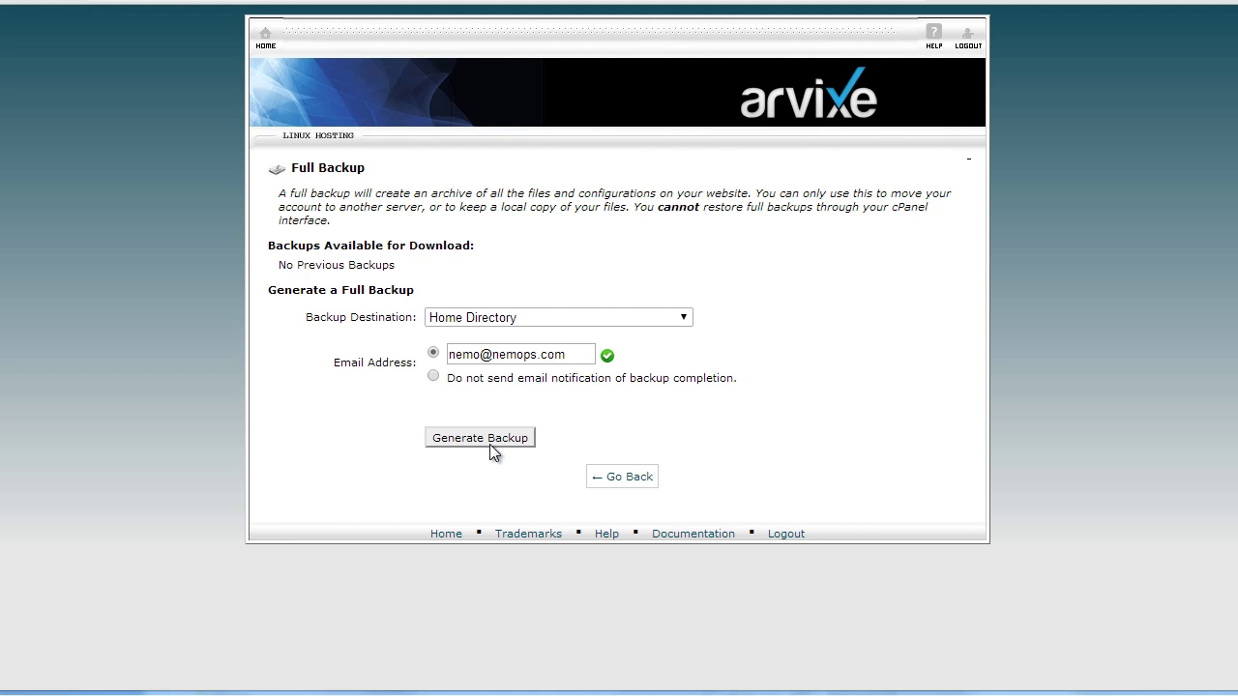
Go back to cPanel home and launch phpMyAdmin from the Databases section
left_click(265, 37)
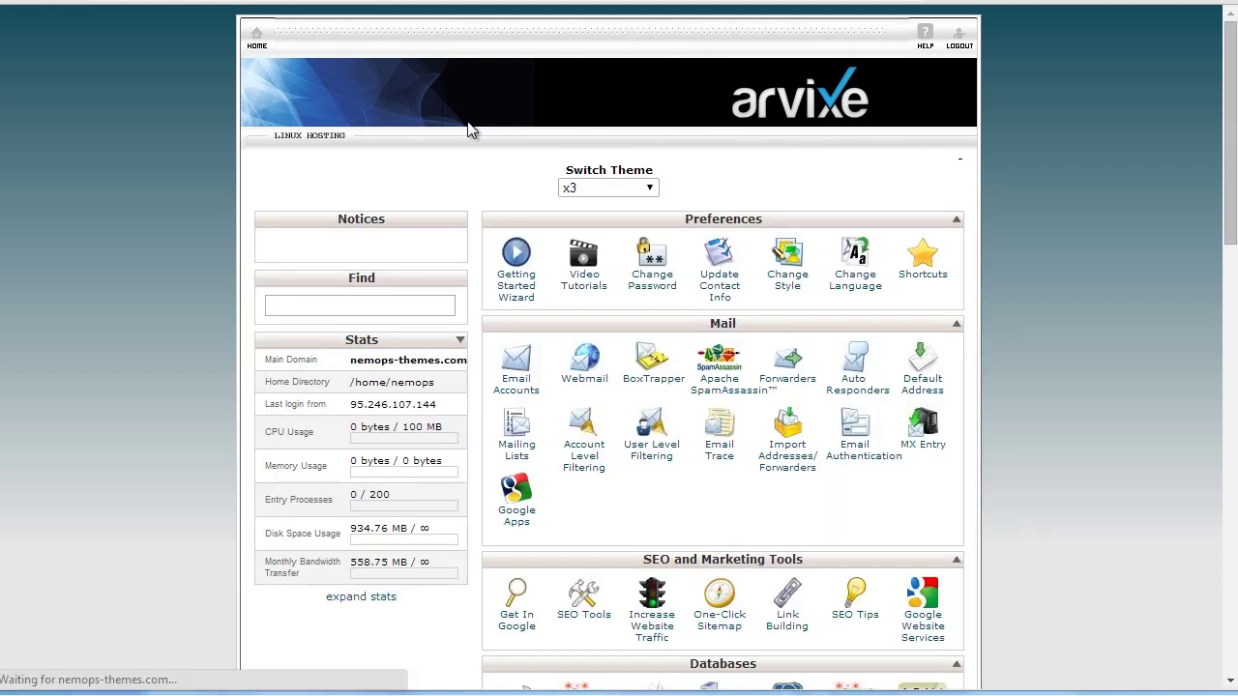
scroll(469, 126, "down", 4)
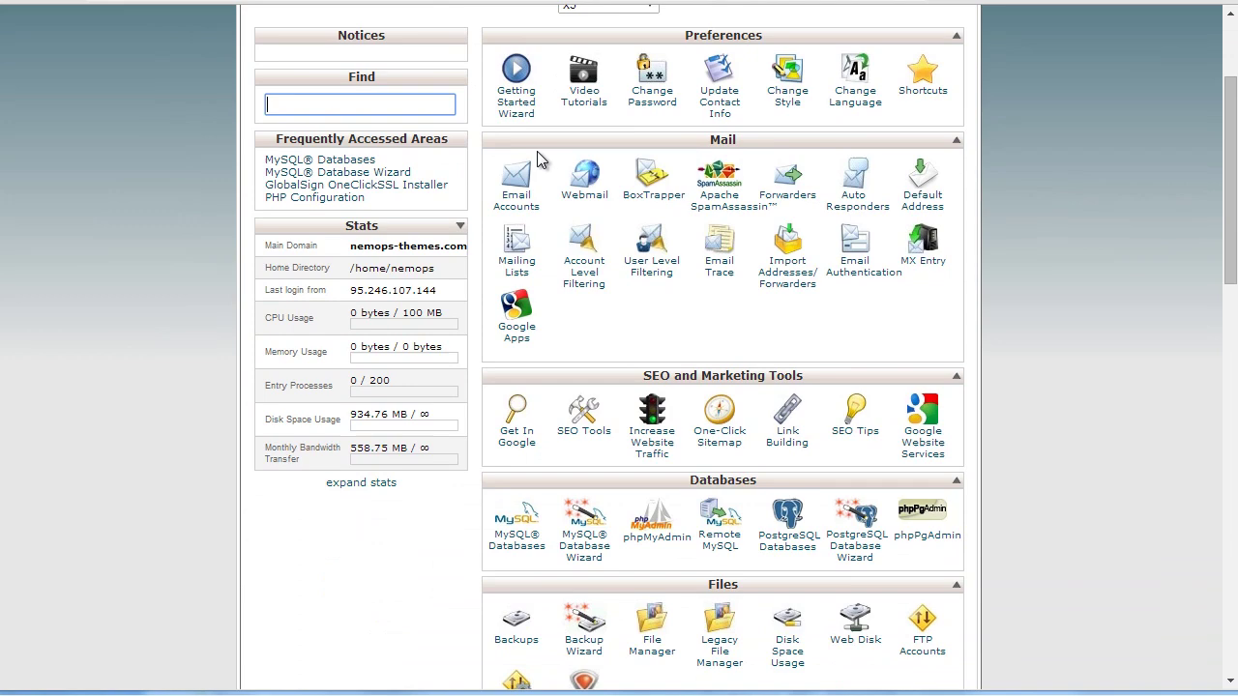
scroll(539, 159, "down", 2)
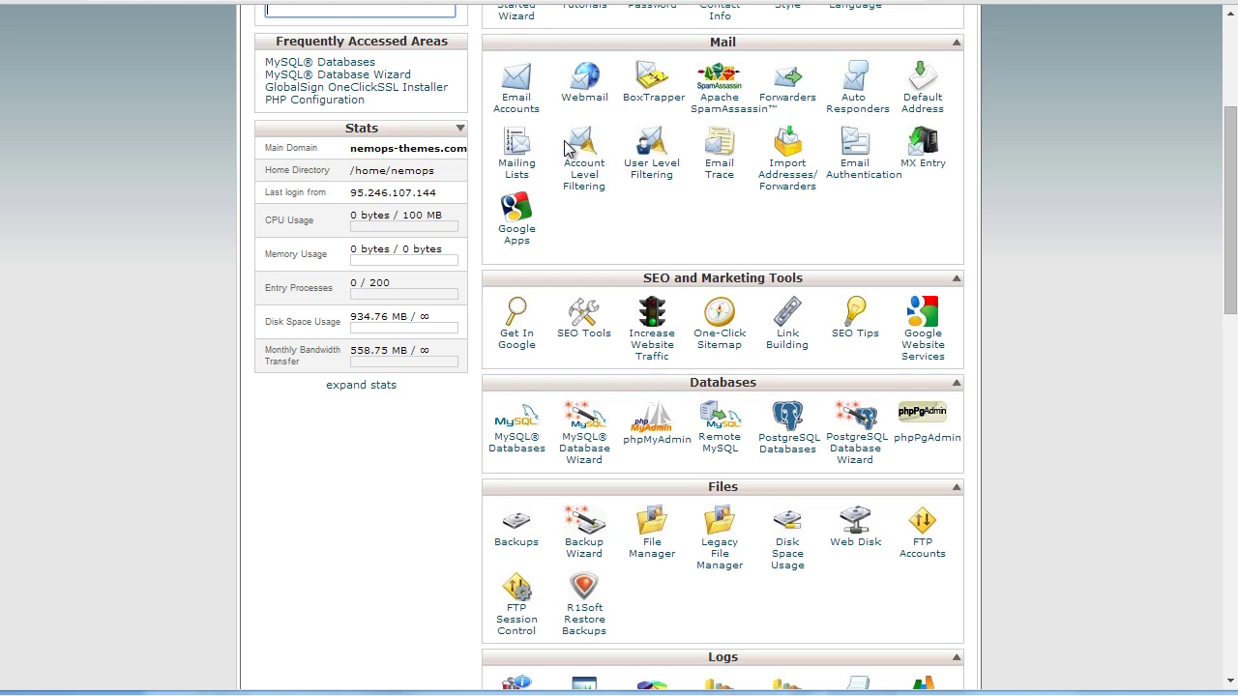
left_click(648, 447)
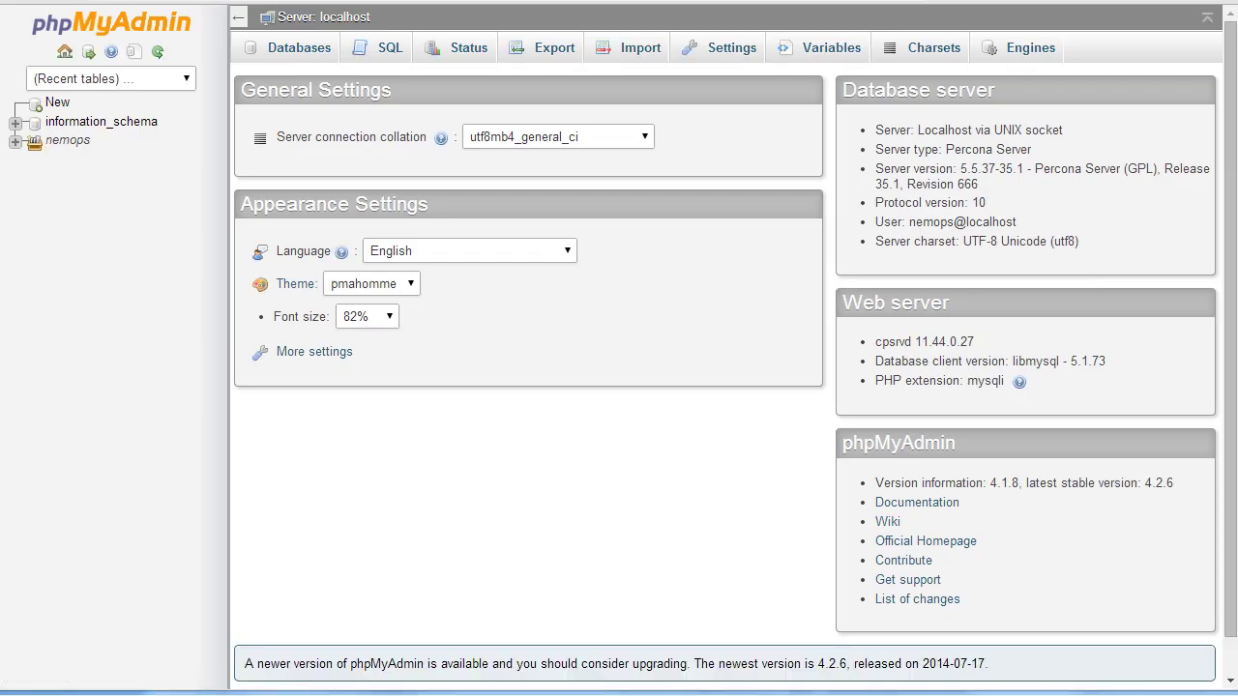
Select nemops_prestashop under nemops and show its Export page with Quick SQL settings
left_click(14, 141)
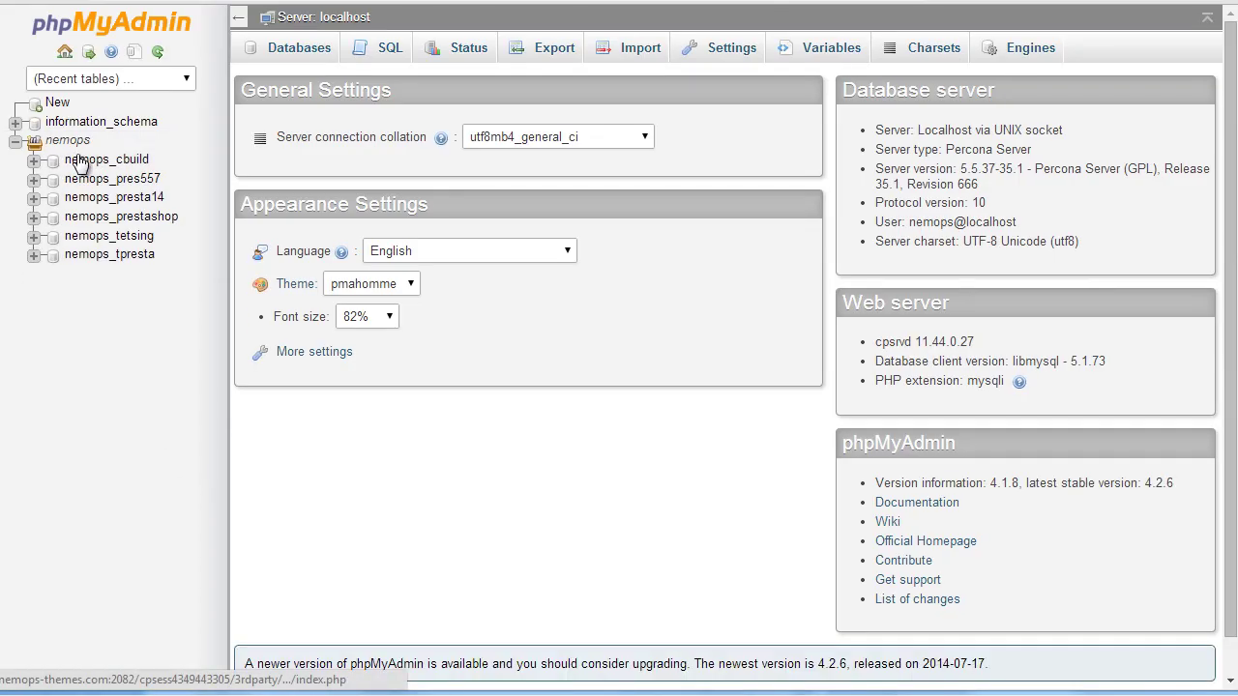
left_click(128, 216)
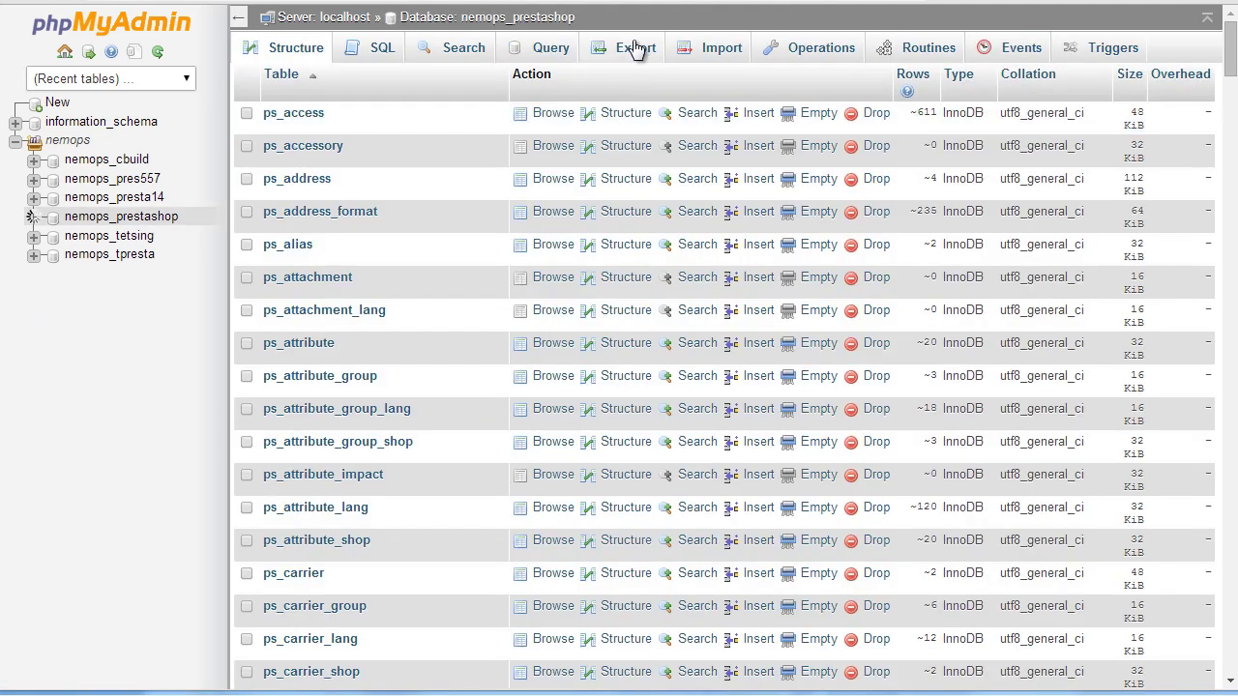
left_click(635, 48)
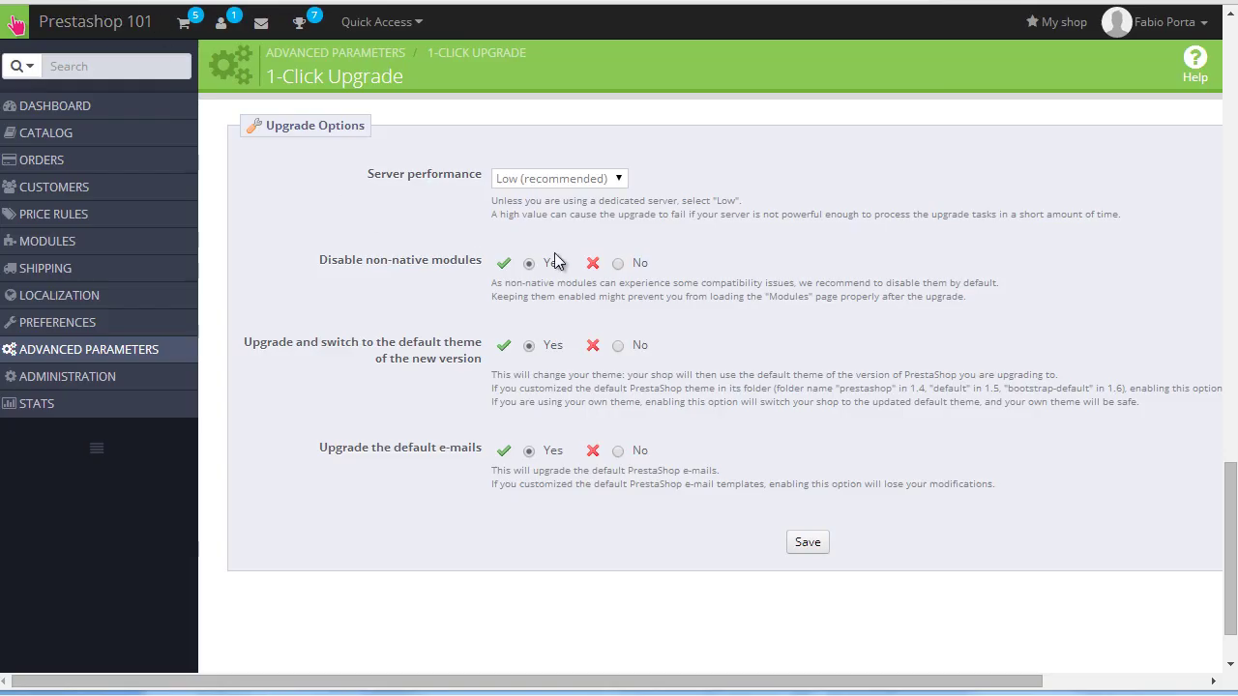
Launch the 1-Click Upgrade from 1.6.0.6 to 1.6.0.8 and let it run until Upgrade Complete
scroll(580, 309, "up", 5)
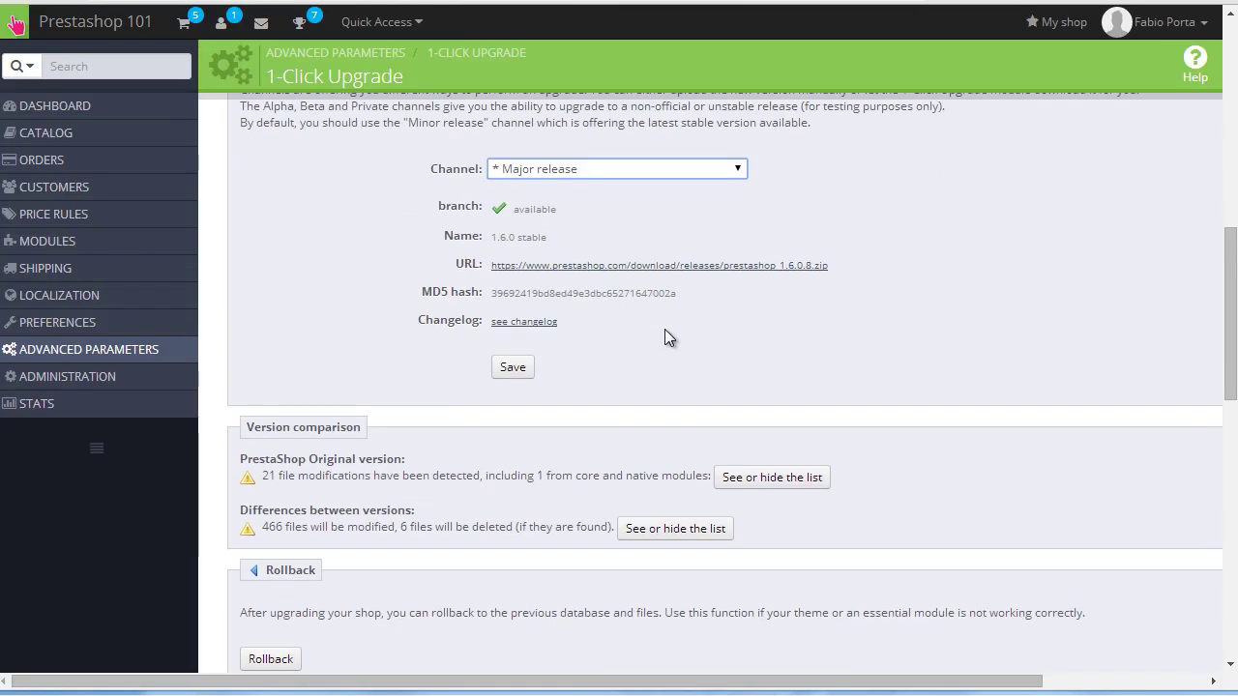
scroll(669, 336, "up", 10)
scroll(715, 406, "up", 1)
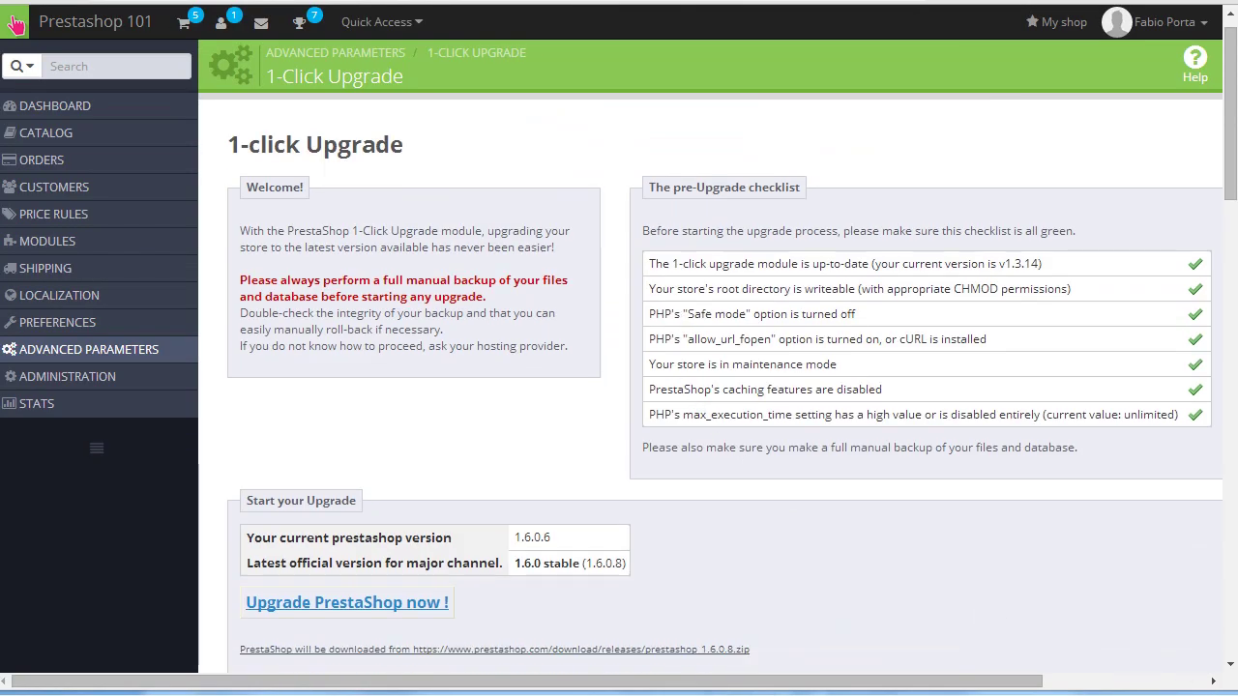
left_click(408, 604)
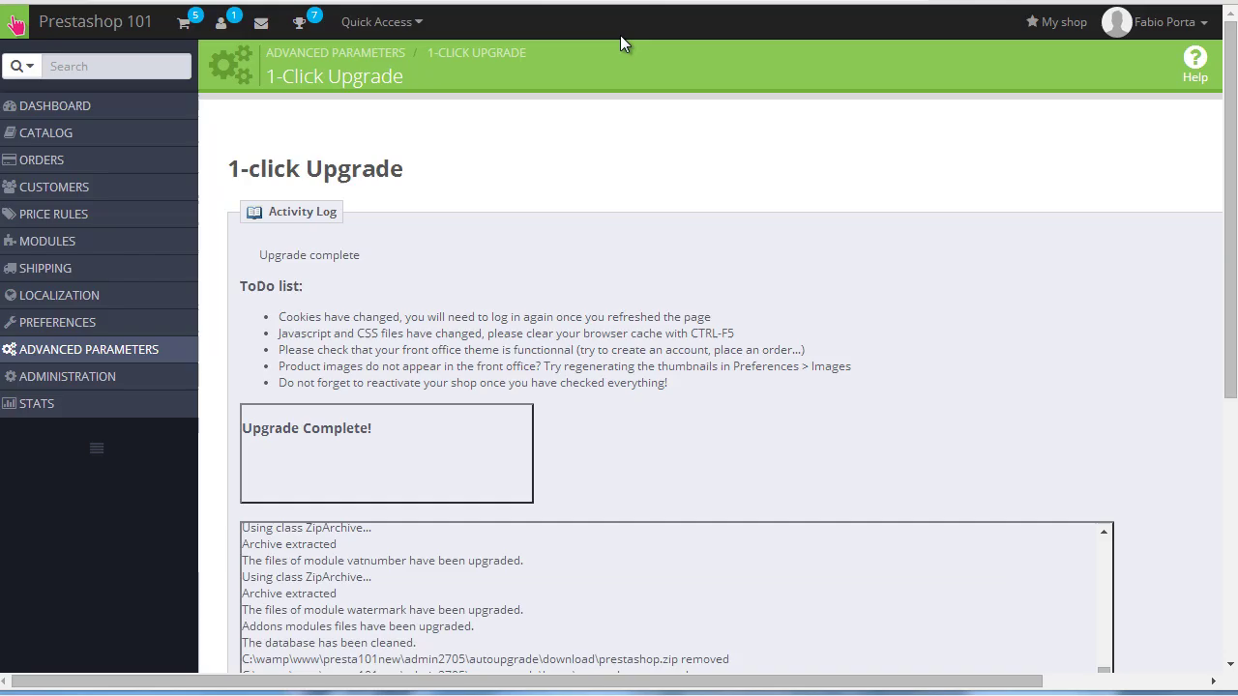
Reload the admin URL in a new browser tab and sign back into the back office
key("ctrl+F5")
key("ctrl+t")
key("ctrl+v")
key("Return")
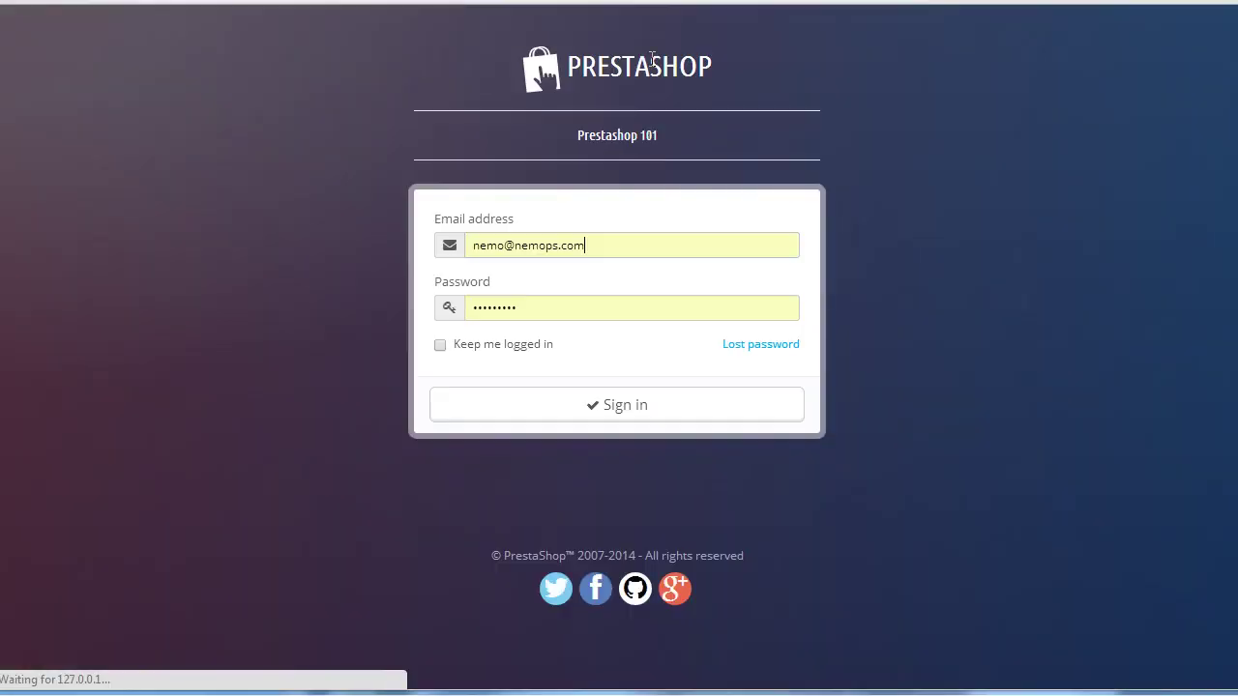
left_click(577, 406)
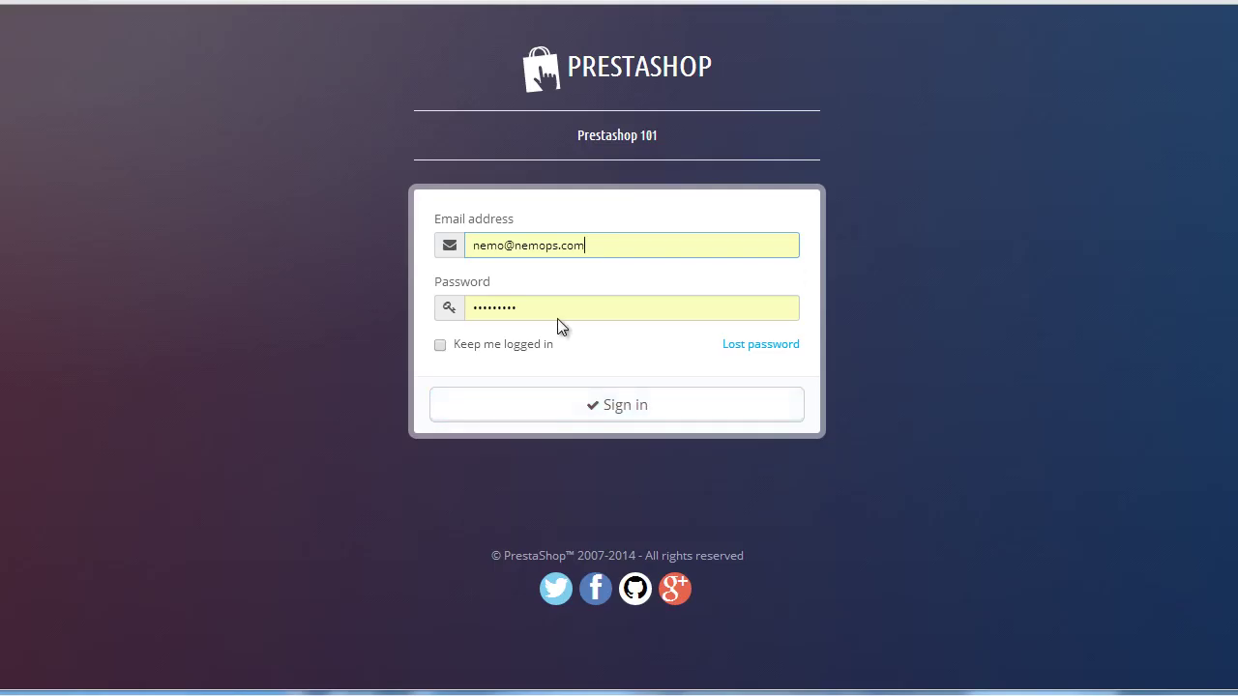
left_click(607, 412)
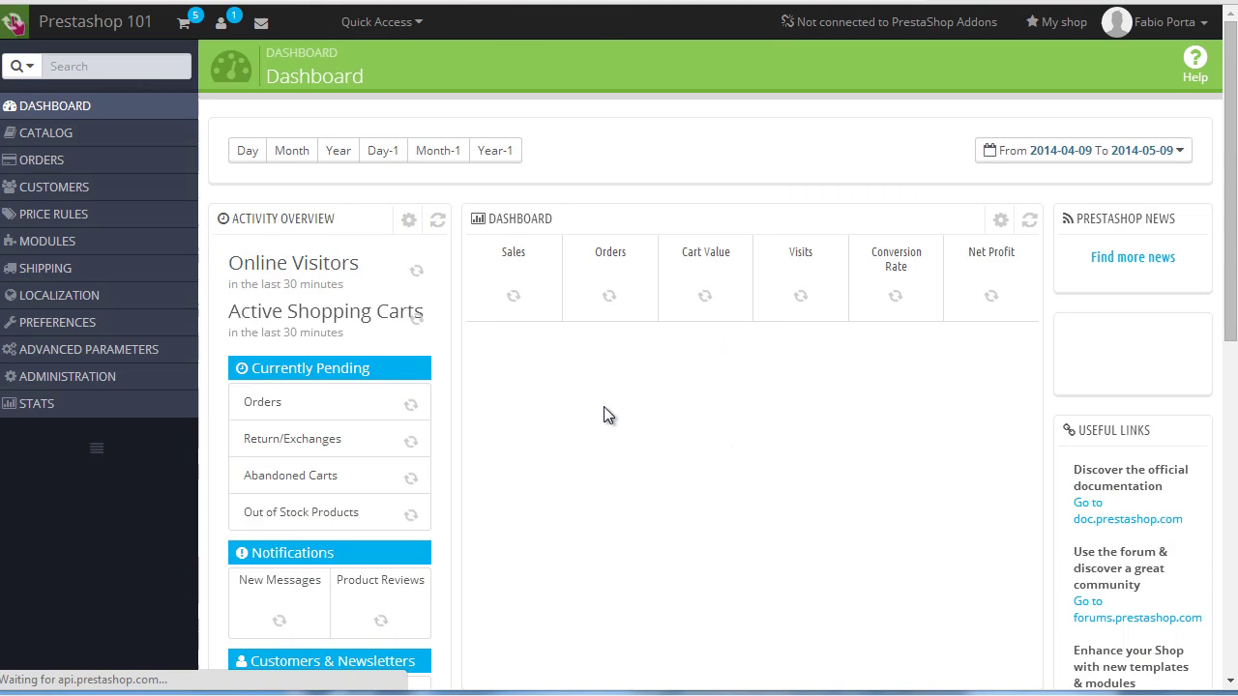
Set Enable Shop to Yes in Preferences > Maintenance and save the setting
scroll(745, 219, "down", 10)
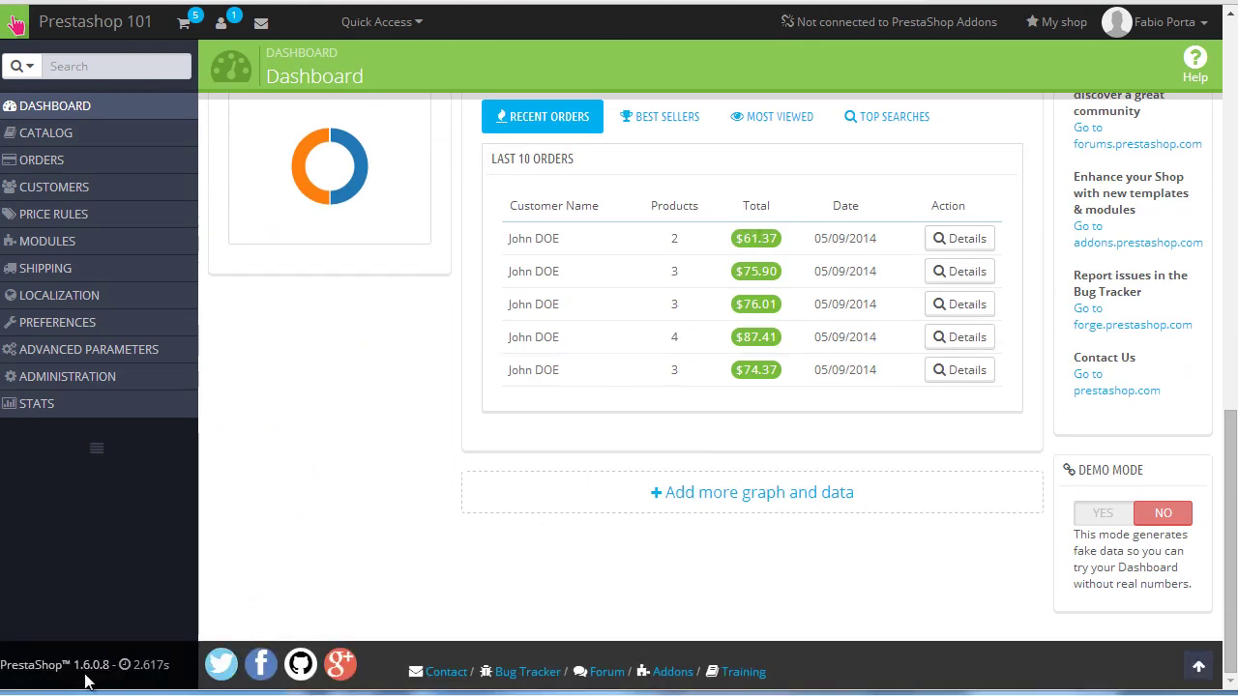
scroll(558, 466, "up", 10)
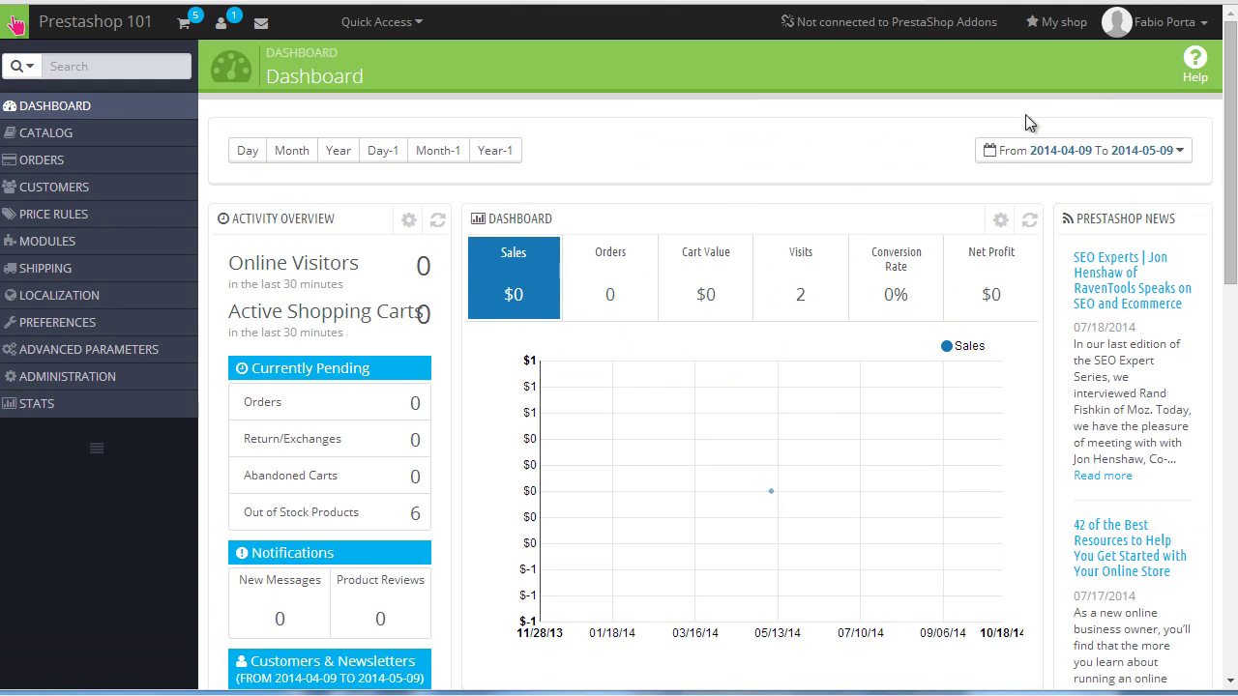
mouse_move(24, 325)
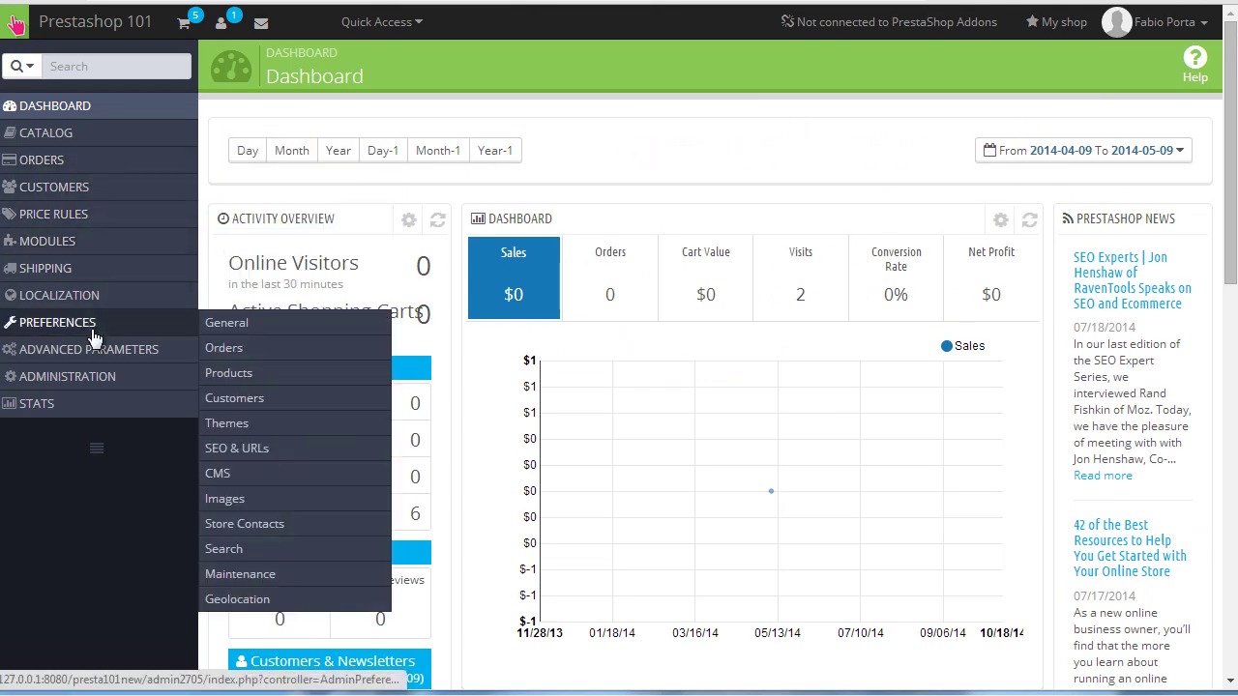
left_click(290, 578)
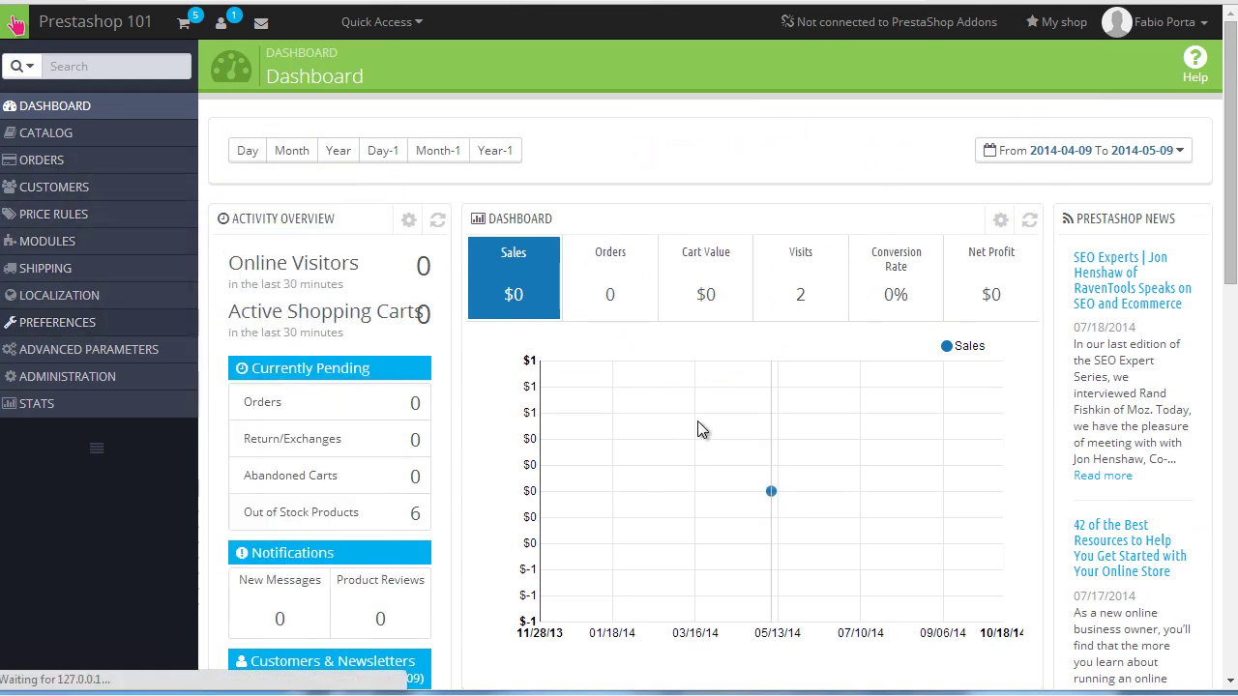
left_click(512, 176)
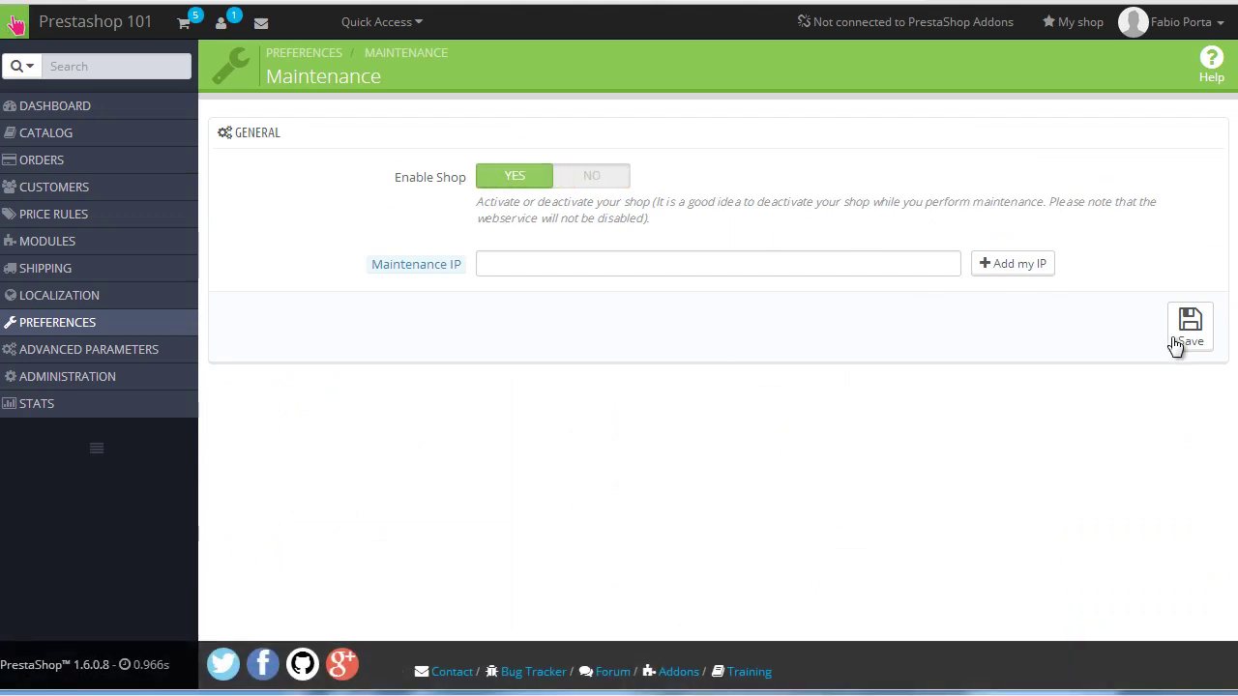
left_click(1190, 327)
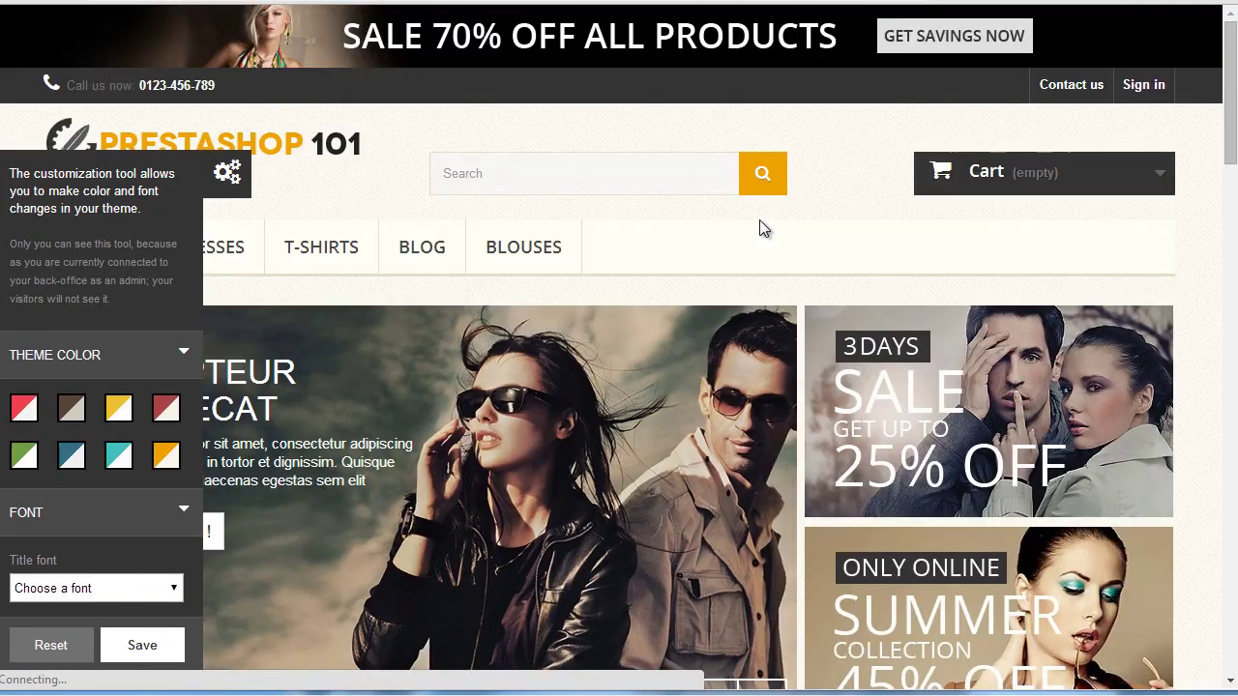
Scroll the storefront homepage and collapse the theme customization panel with its gear icon
scroll(583, 243, "down", 15)
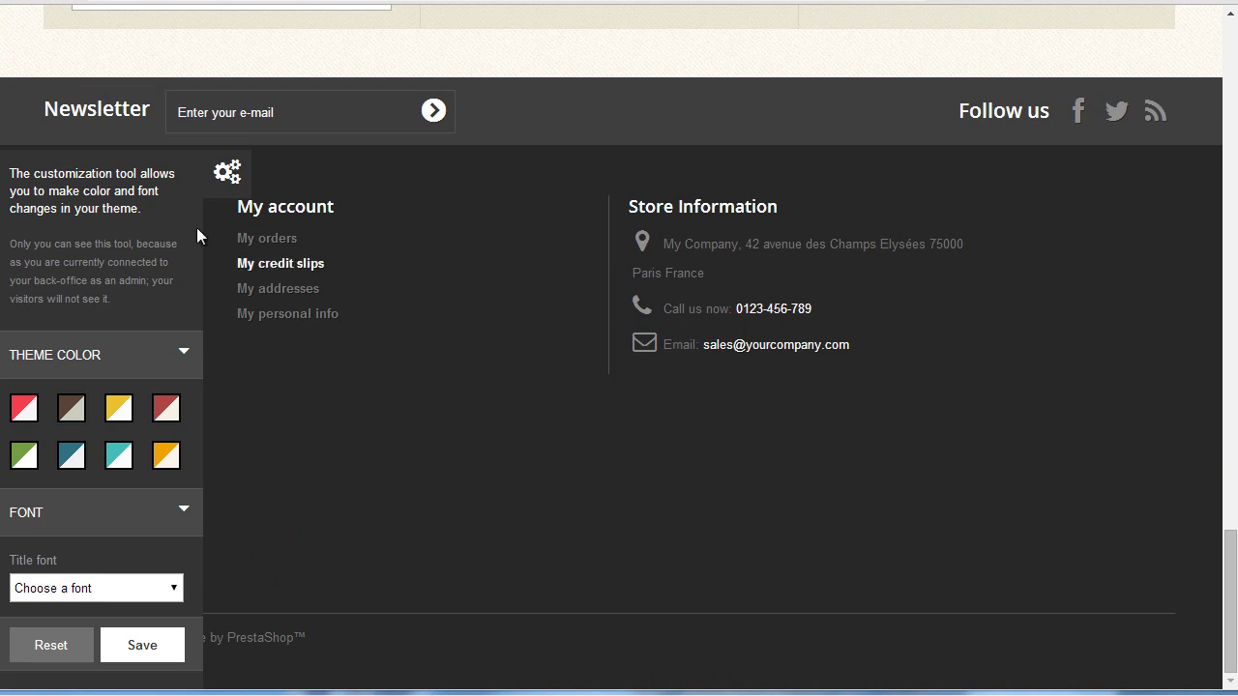
left_click(227, 172)
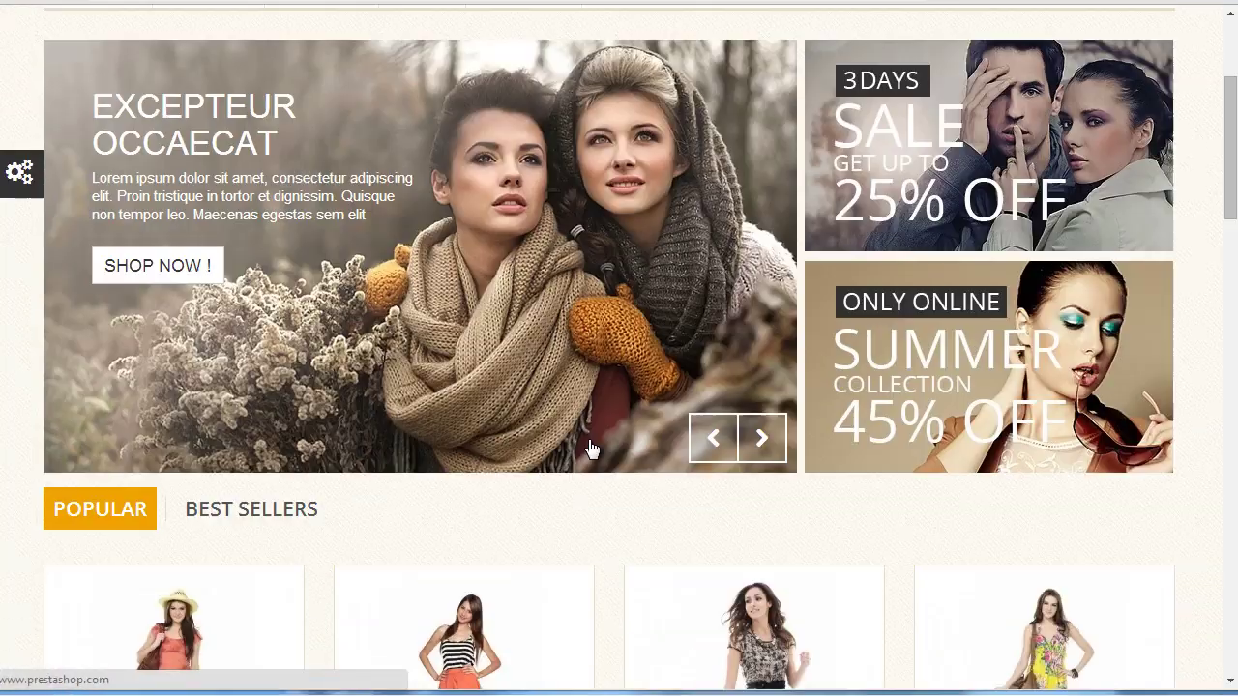
scroll(591, 447, "up", 2)
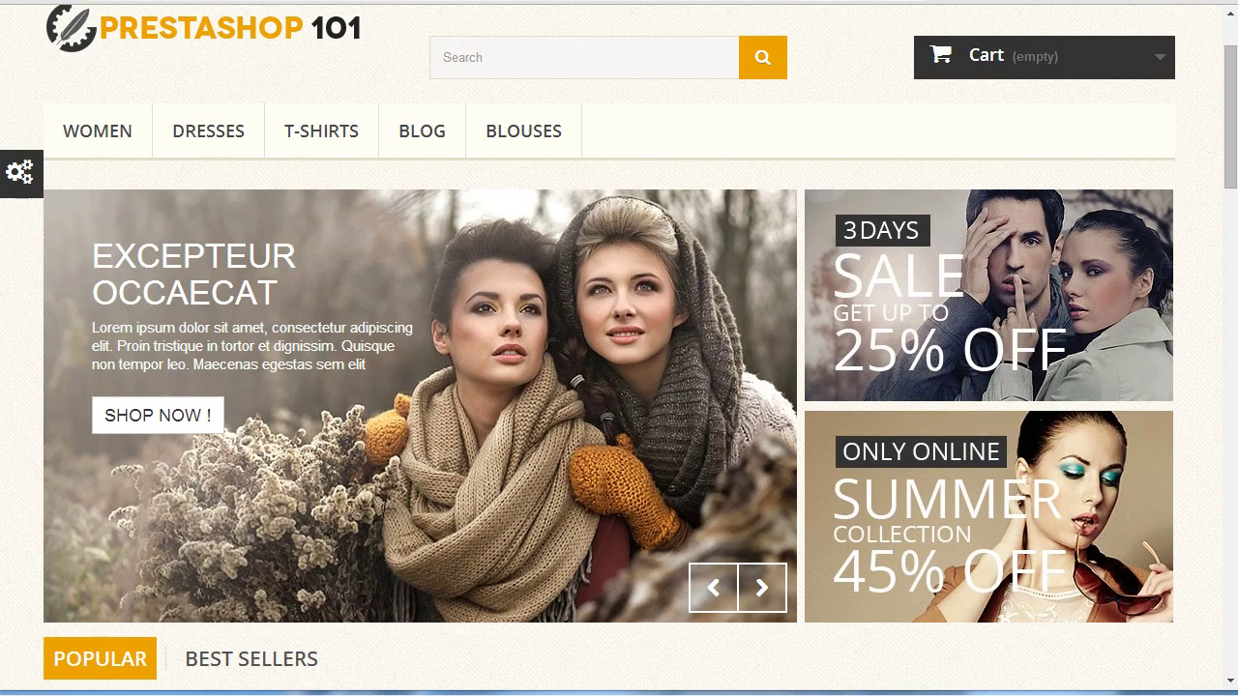
Return to the back office tab and open Advanced Parameters > Performance
key("ctrl+Tab")
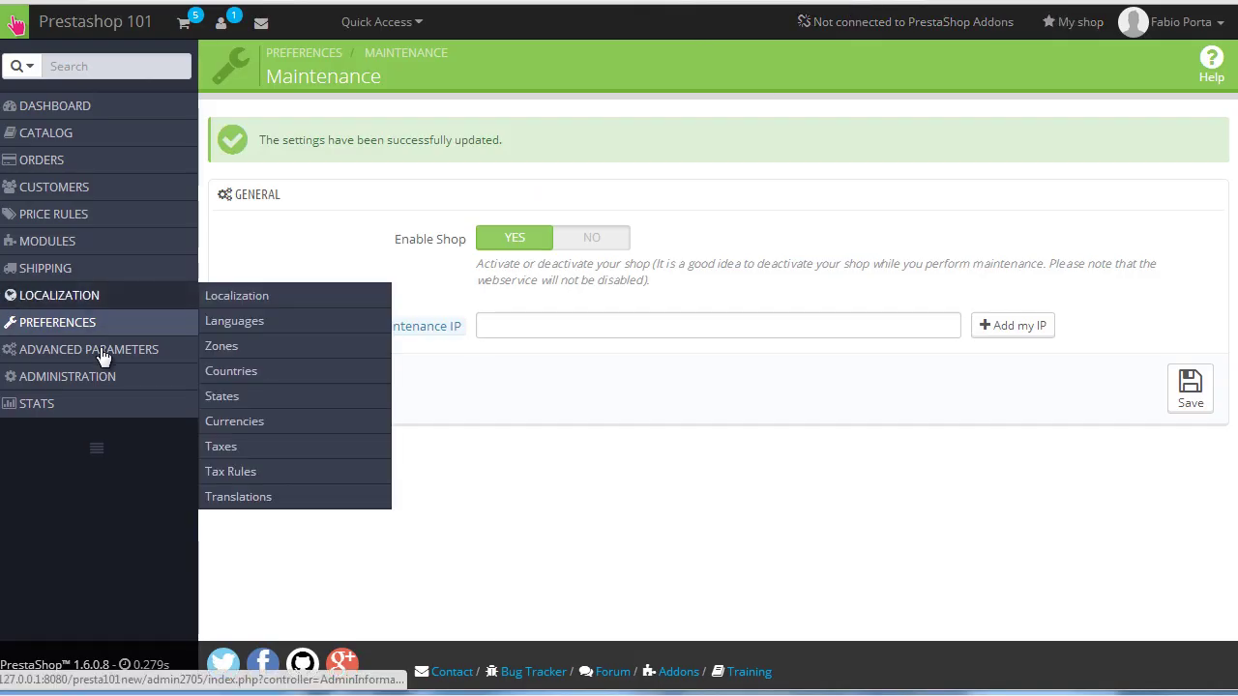
mouse_move(102, 350)
left_click(269, 377)
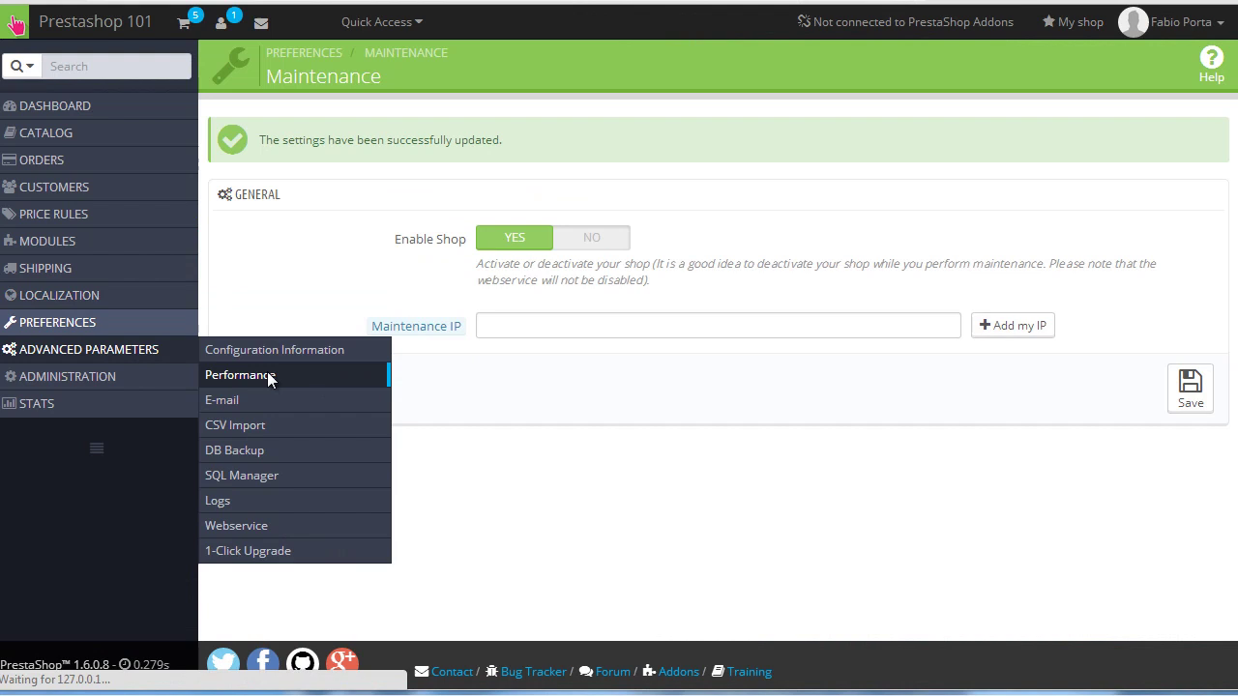